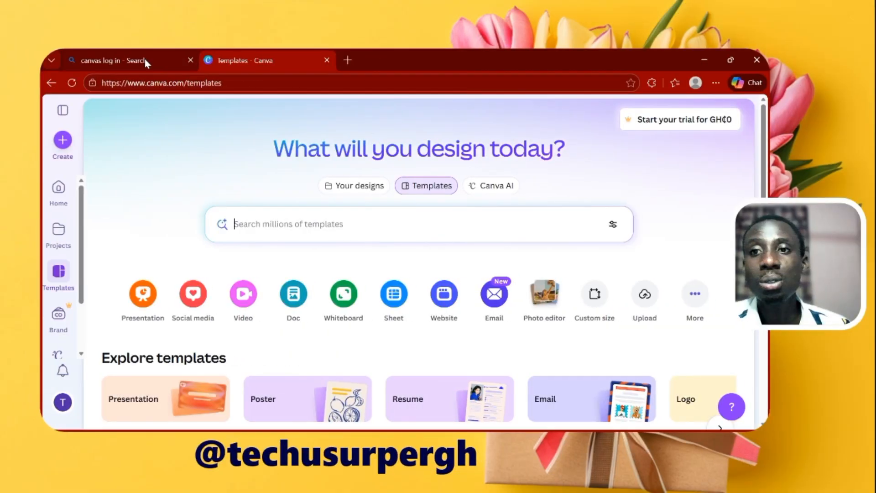
Open Canva's templates page, start creating a design and show the Social media category
click(144, 60)
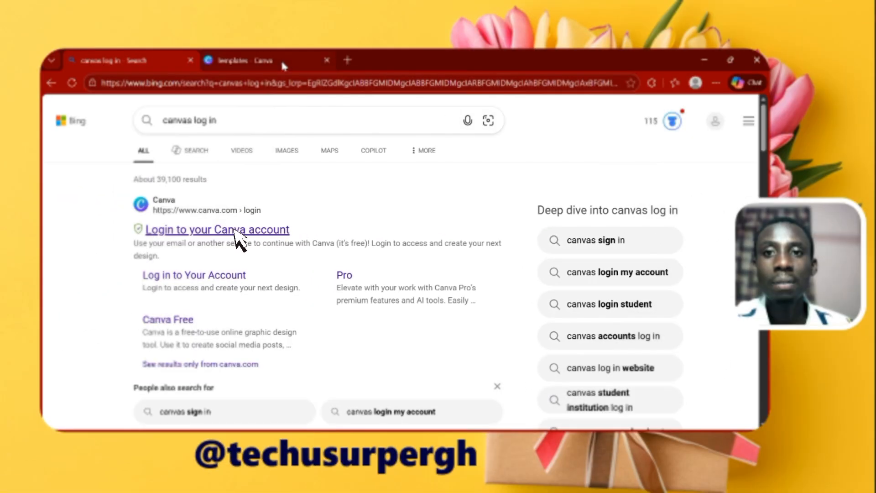
click(282, 63)
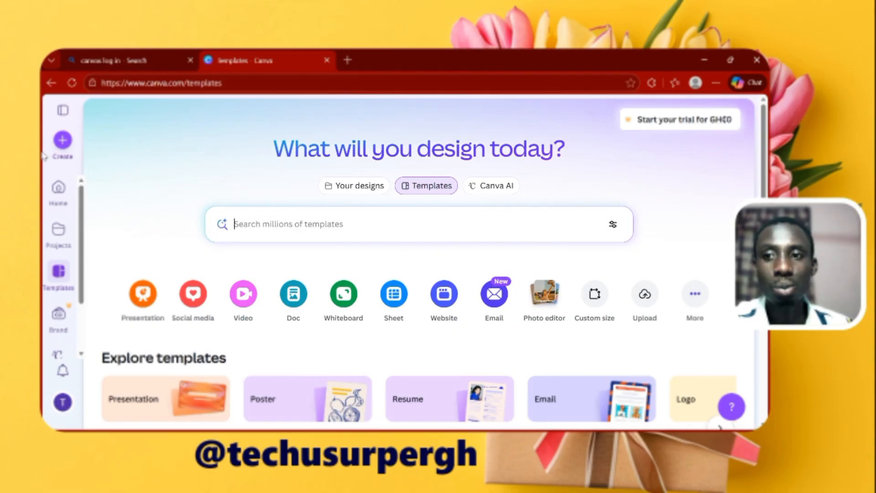
click(63, 142)
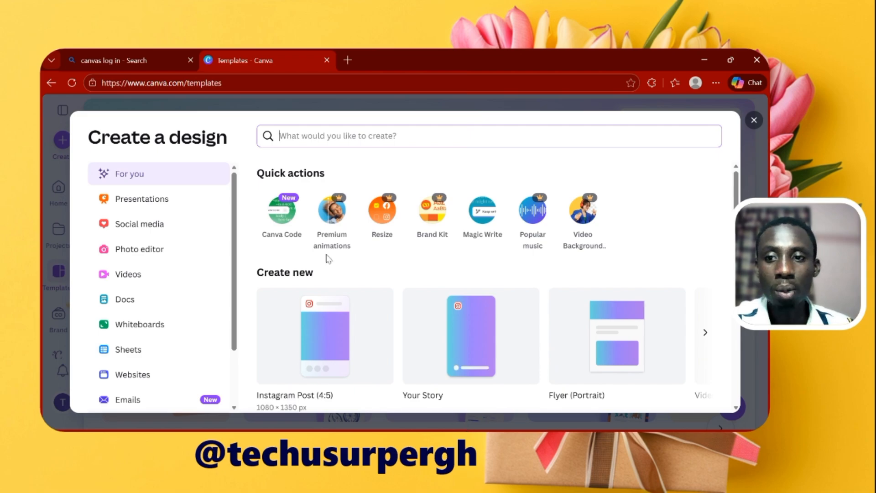
scroll(322, 371, down, 10)
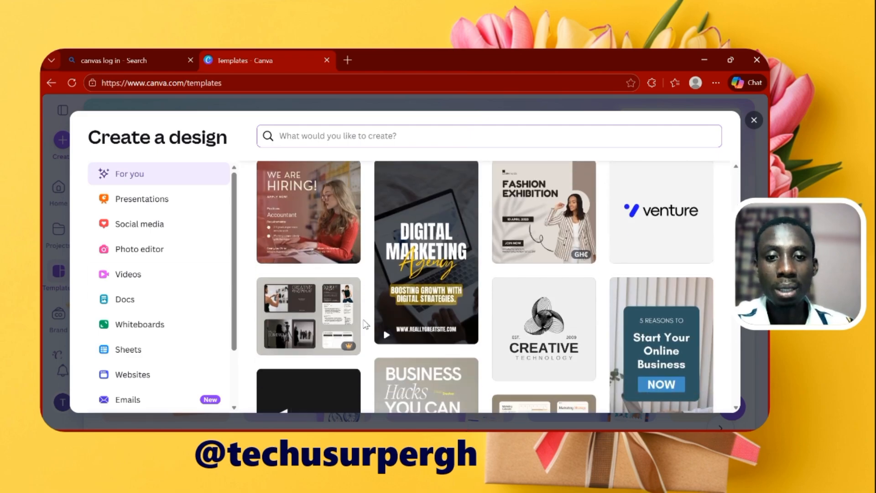
scroll(365, 325, down, 4)
scroll(365, 325, up, 6)
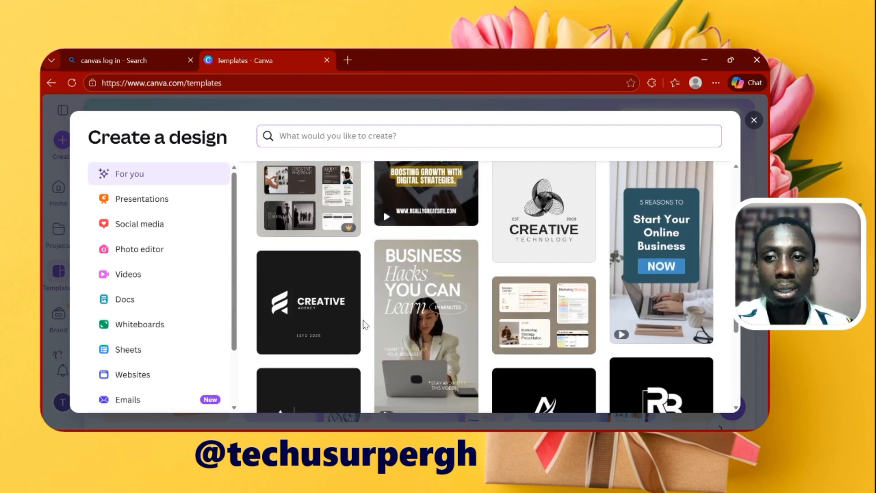
click(147, 230)
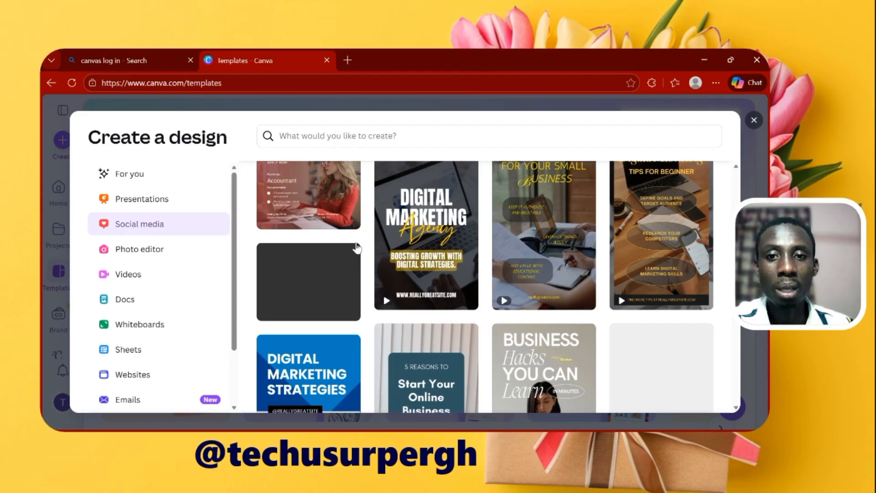
Find the blue and yellow "Boost Your Business" template among the social media templates and open it for editing
scroll(456, 274, up, 3)
scroll(456, 260, down, 3)
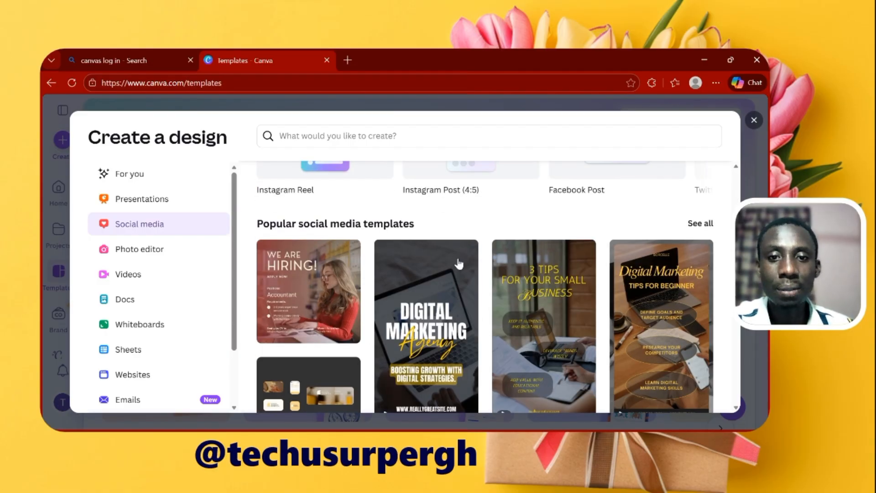
scroll(456, 268, down, 5)
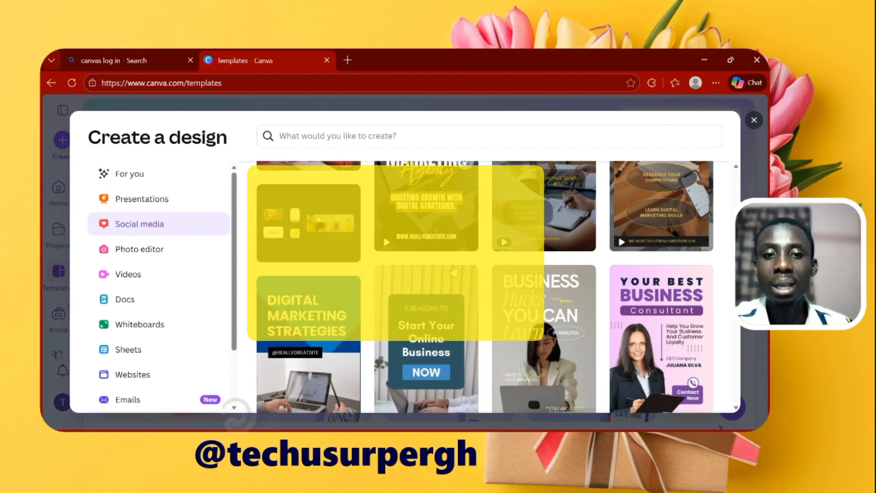
scroll(453, 270, down, 1)
scroll(453, 270, up, 5)
scroll(453, 271, down, 4)
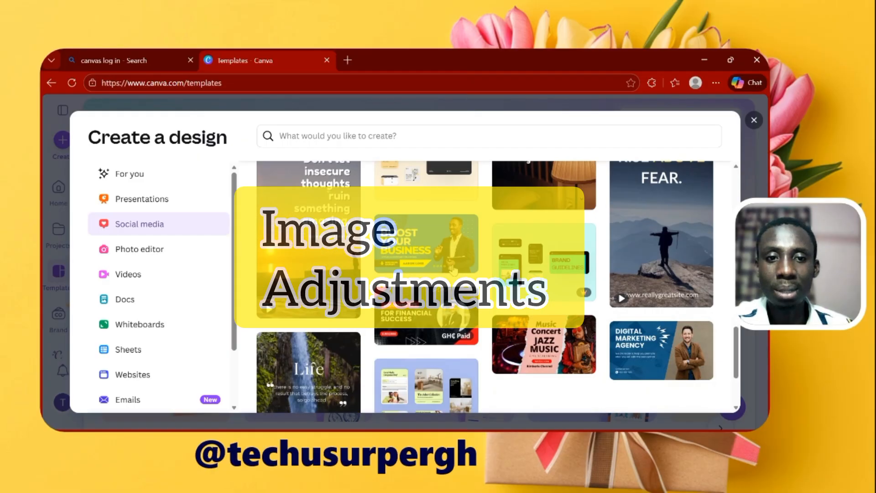
click(429, 251)
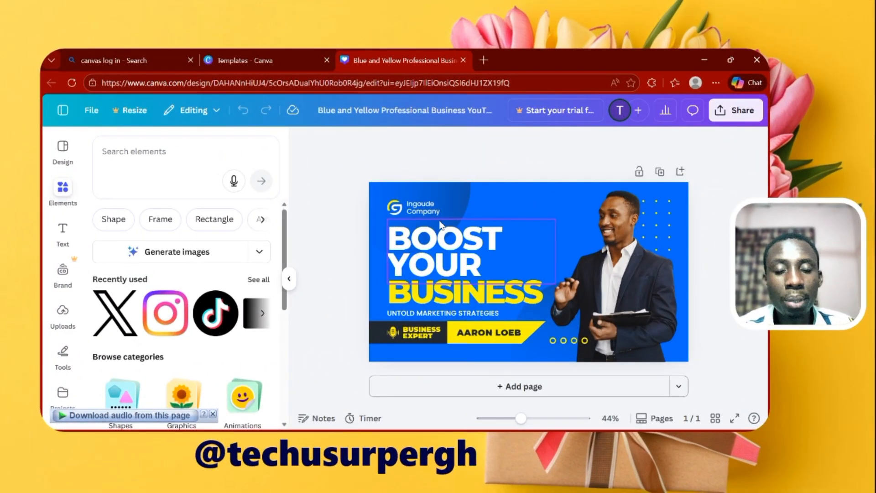
Collapse the elements area and delete the man's photo, the company name and the logo from the thumbnail
click(289, 279)
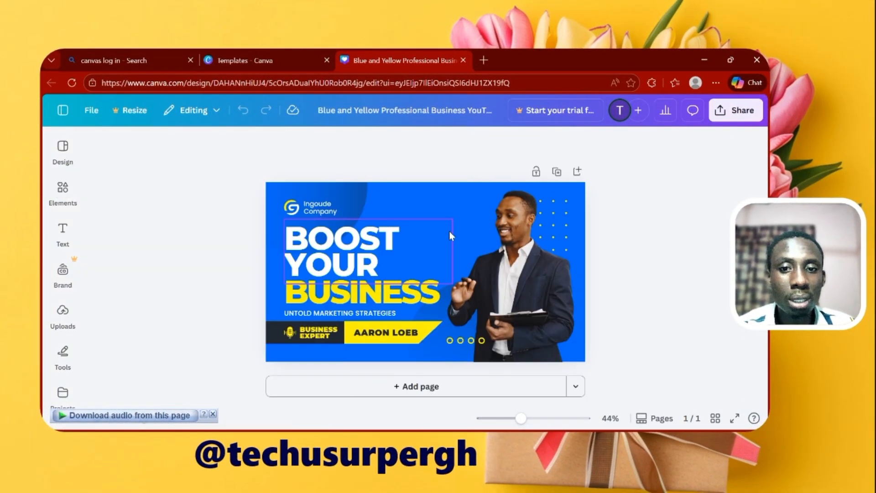
click(503, 243)
click(560, 168)
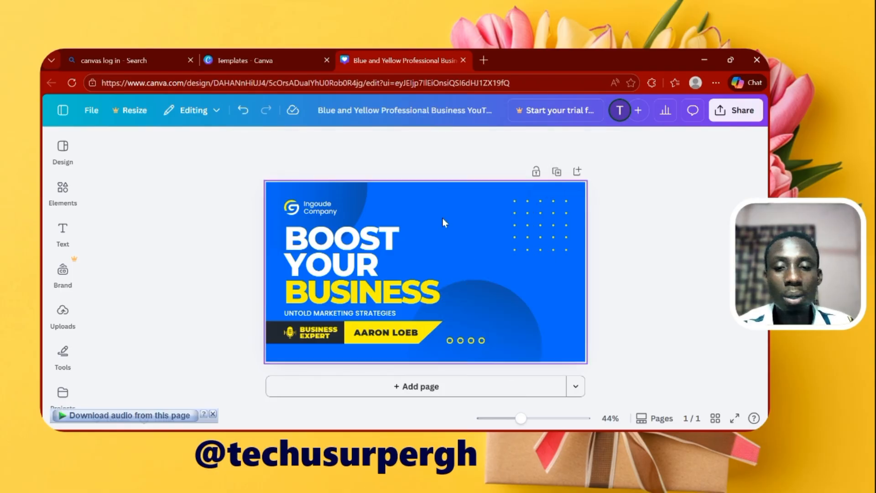
click(332, 213)
click(385, 176)
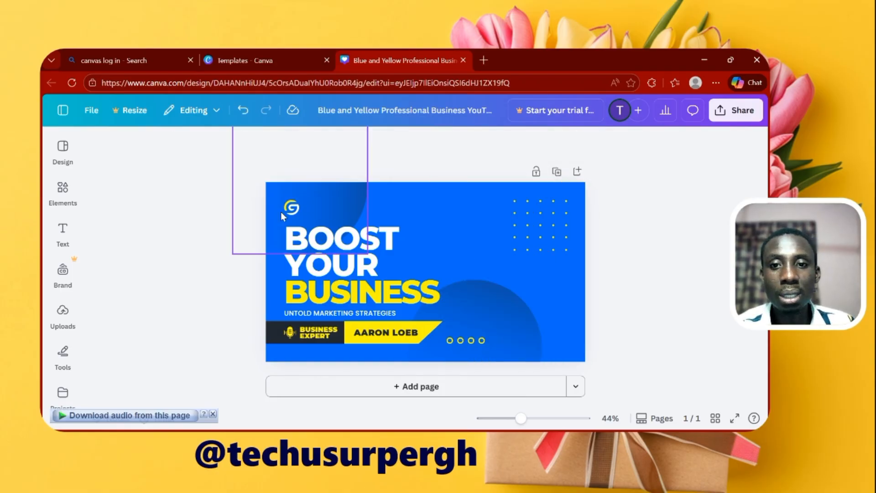
click(291, 209)
click(341, 177)
Delete the "BOOST YOUR" and "BUSINESS" headline texts from the thumbnail
click(372, 271)
click(426, 195)
click(388, 292)
click(426, 249)
Delete the yellow name label and the "BUSINESS EXPERT" banner with its microphone icon
click(391, 333)
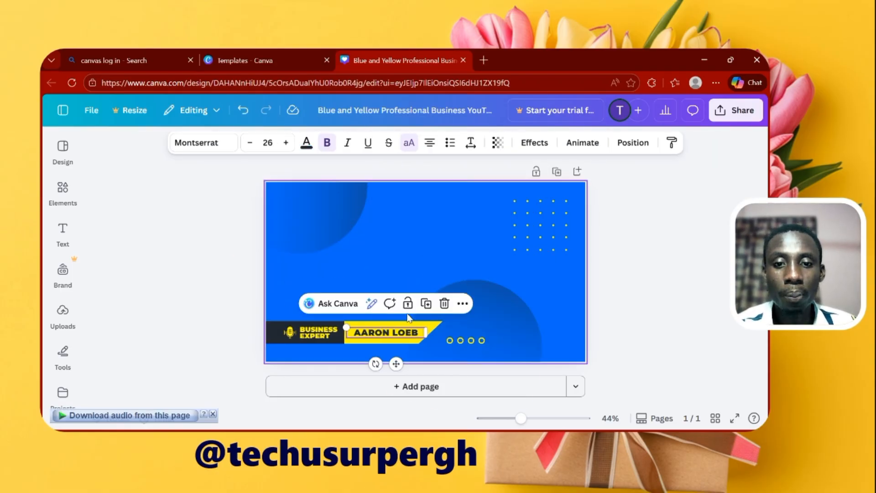
click(444, 303)
click(291, 332)
click(338, 302)
click(319, 337)
click(323, 297)
Delete the dotted grid and the row of small yellow circles from the thumbnail
click(543, 228)
click(559, 177)
click(466, 341)
click(484, 313)
Delete the two large gradient circles and the blue background, leaving a blank white page
click(487, 337)
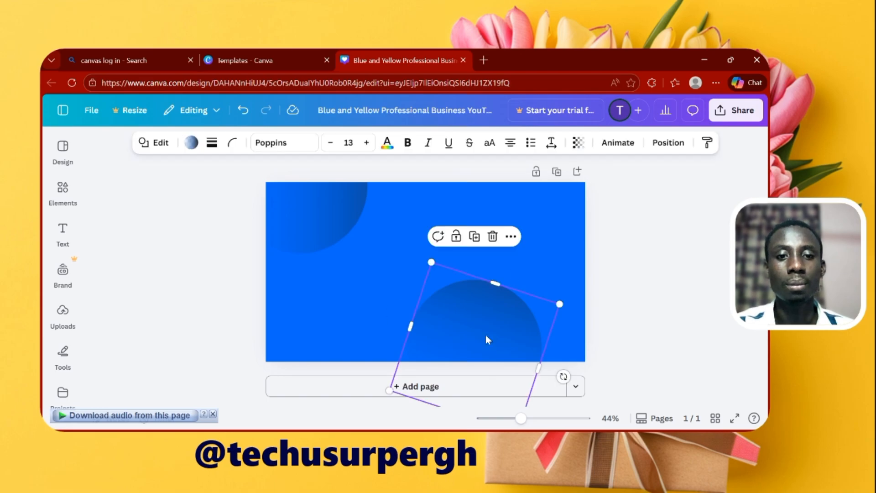
click(493, 236)
right_click(455, 274)
click(519, 245)
click(331, 215)
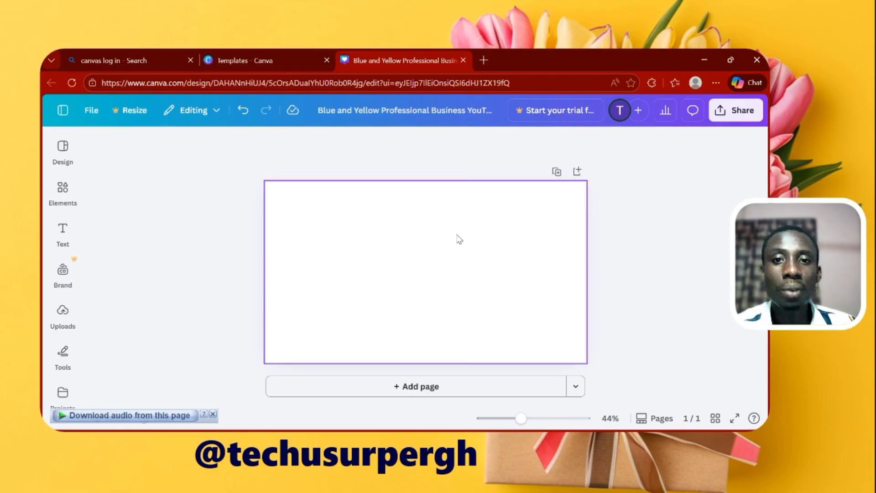
Open Pinterest in a new browser tab
click(484, 61)
click(212, 82)
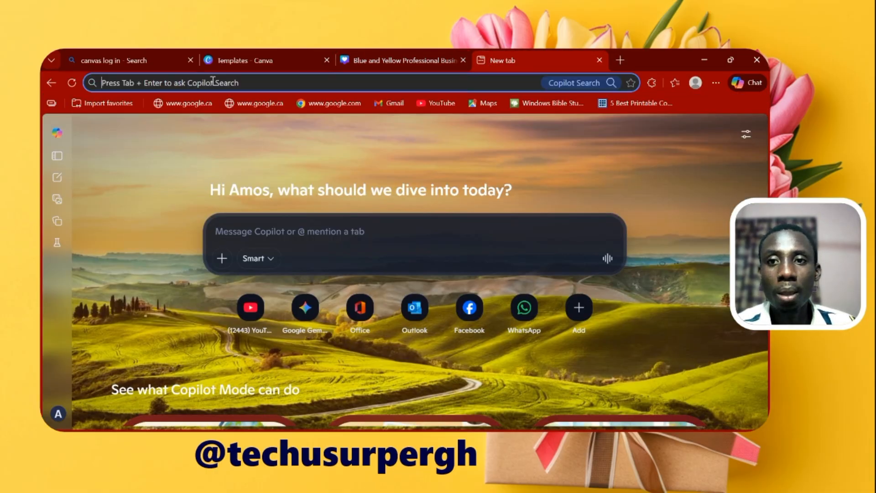
text(pinterest.com)
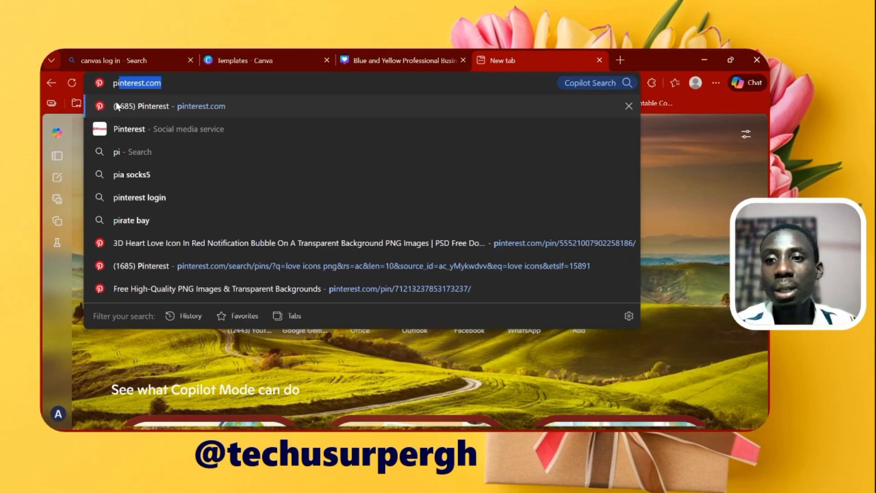
click(186, 108)
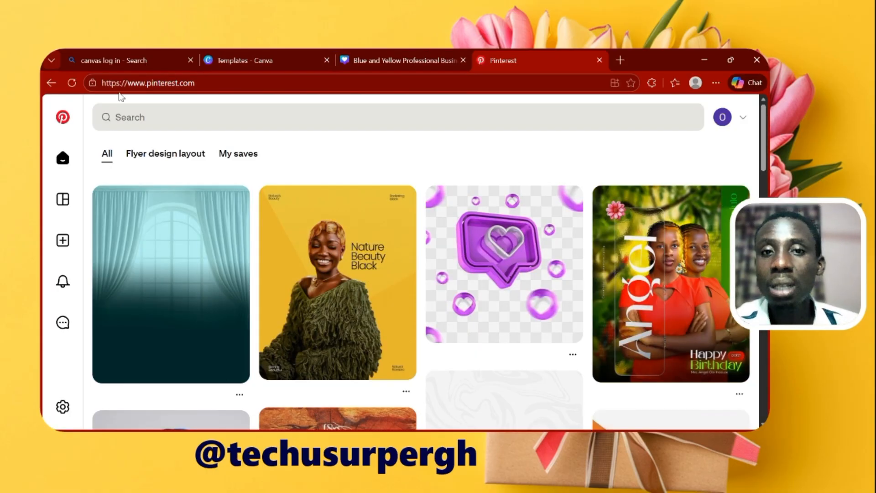
Search Pinterest for "orange background"
click(240, 122)
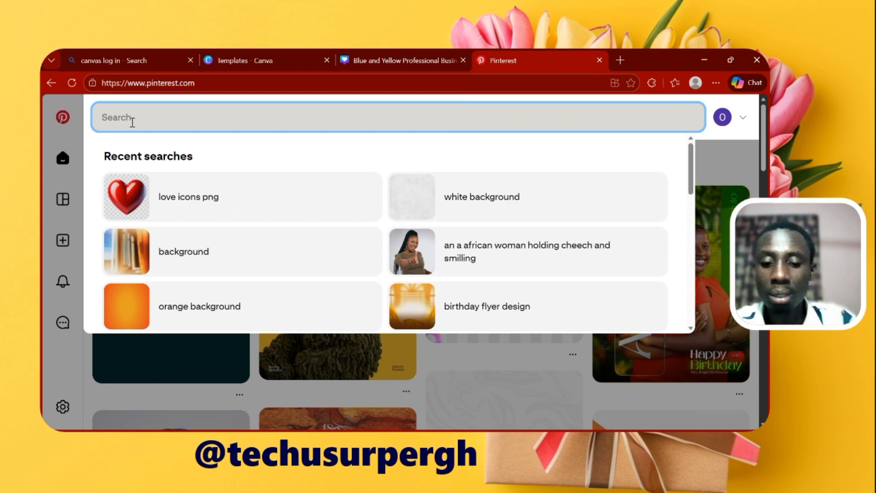
text(bla)
key(BackSpace)
key(BackSpace)
key(BackSpace)
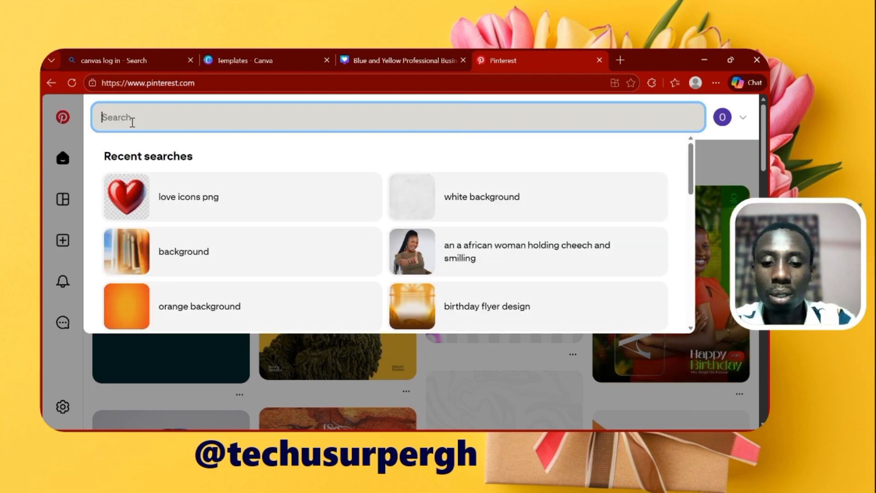
text(orange)
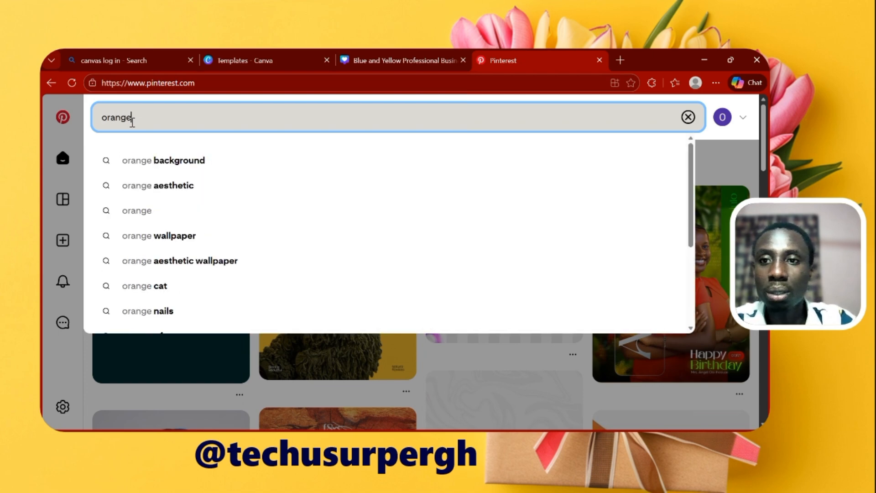
click(204, 160)
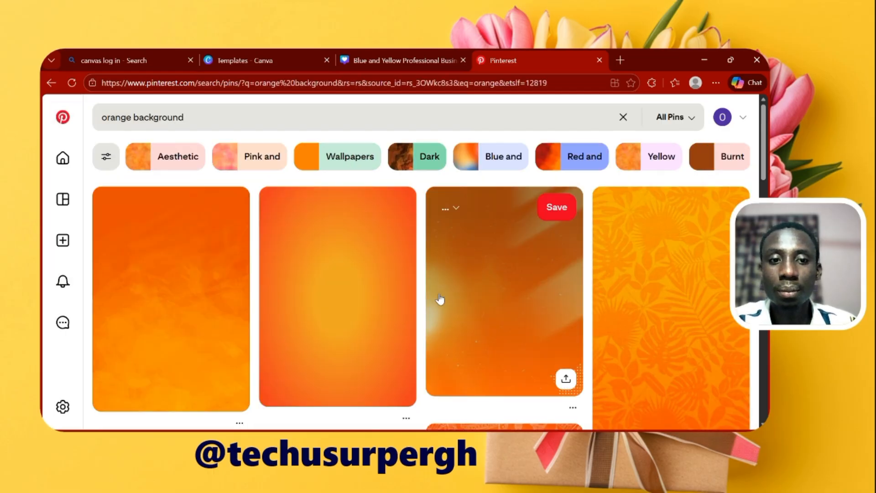
Look through the orange background results for a suitable background image
scroll(534, 313, down, 5)
scroll(530, 314, down, 4)
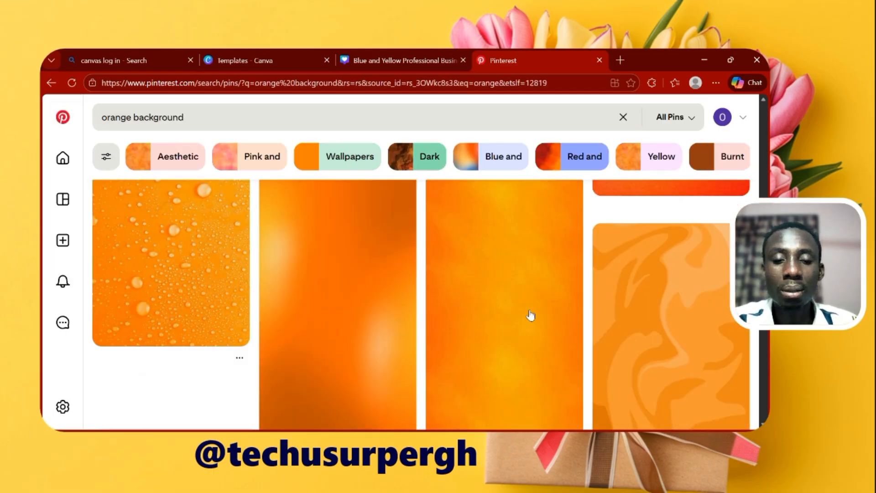
scroll(529, 314, up, 5)
scroll(530, 314, down, 3)
scroll(528, 317, up, 3)
scroll(528, 317, up, 1)
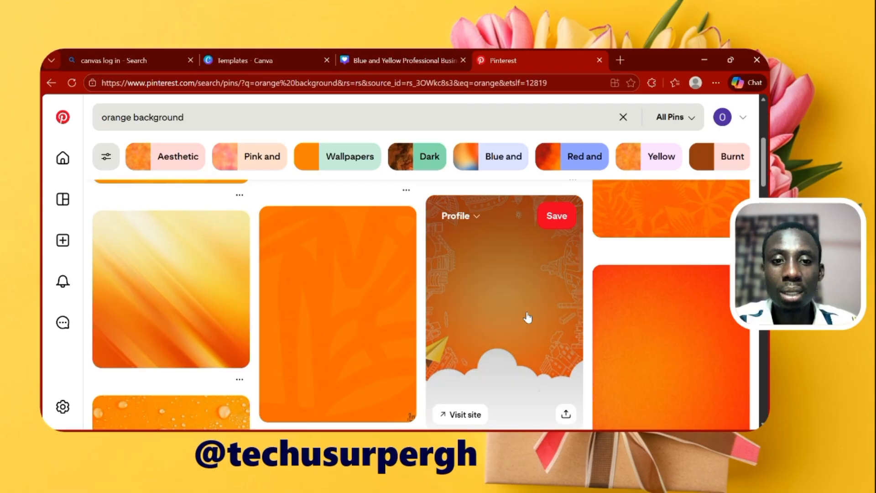
scroll(544, 305, down, 8)
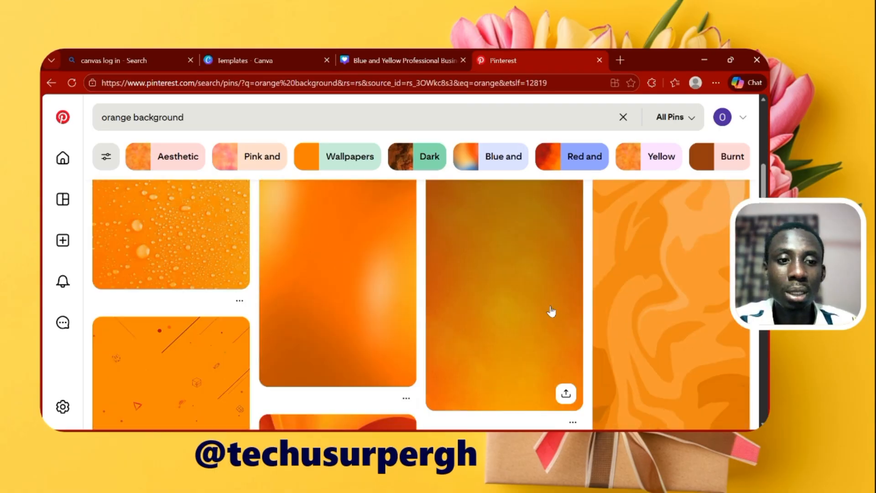
scroll(485, 314, down, 8)
scroll(485, 316, up, 10)
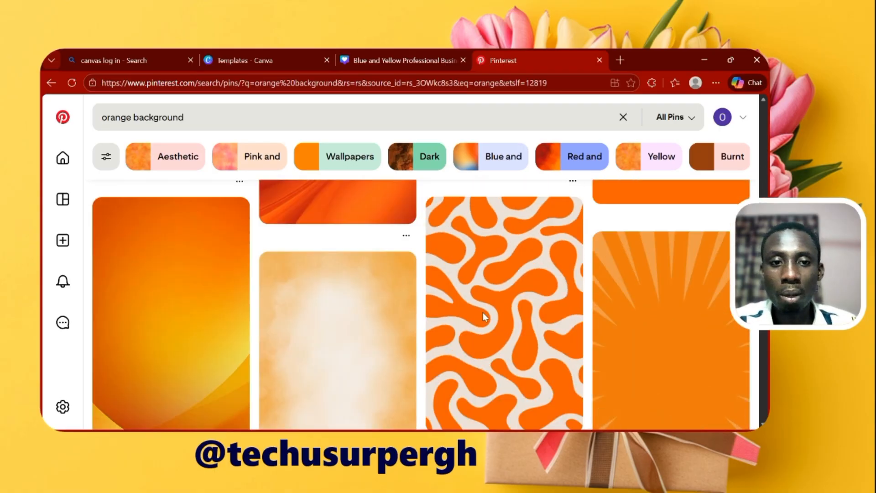
scroll(485, 317, down, 5)
scroll(483, 314, up, 5)
scroll(482, 312, down, 5)
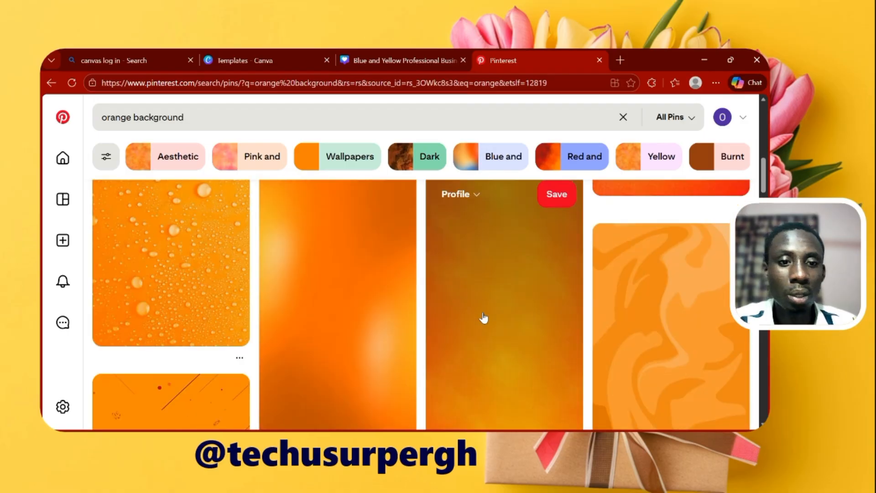
scroll(484, 317, up, 3)
scroll(483, 317, down, 10)
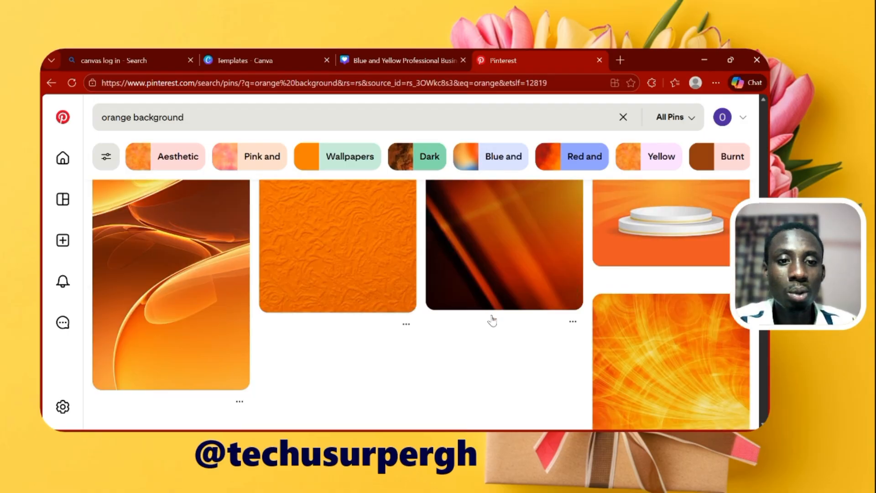
scroll(492, 319, down, 2)
scroll(491, 314, up, 4)
scroll(502, 283, down, 6)
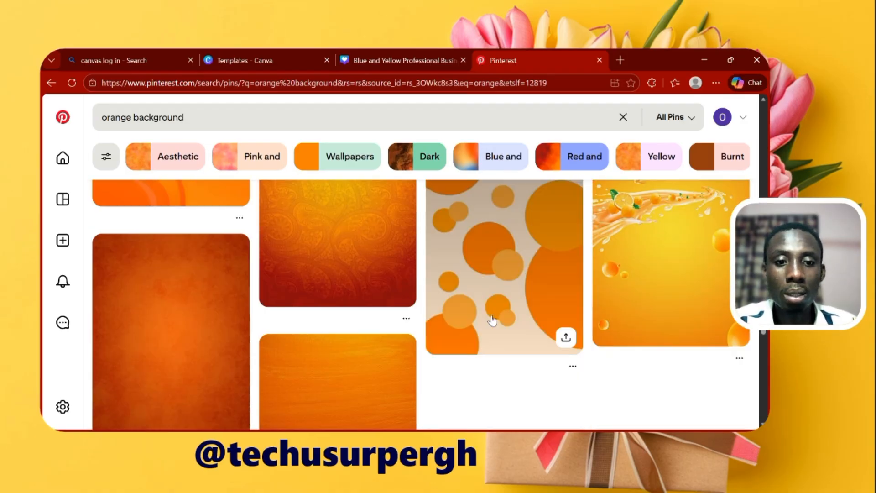
scroll(515, 237, up, 4)
Open the pin with orange circles on a cream background and download its image
click(504, 258)
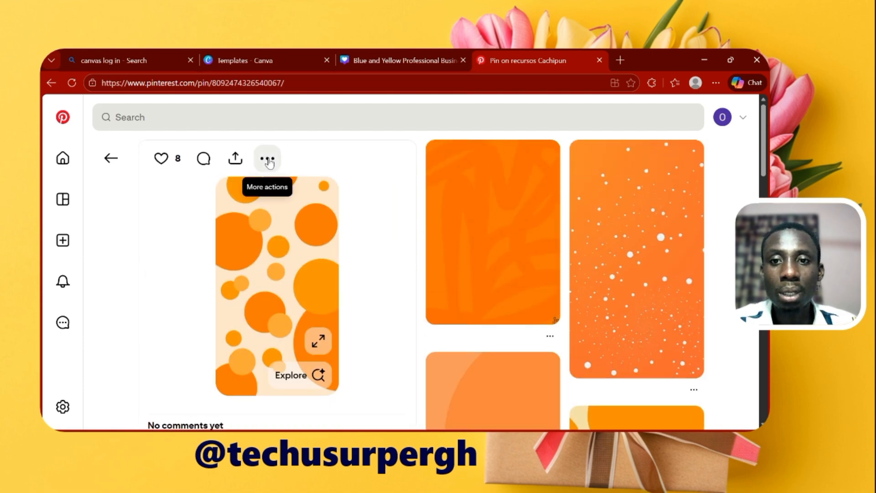
click(268, 158)
click(255, 196)
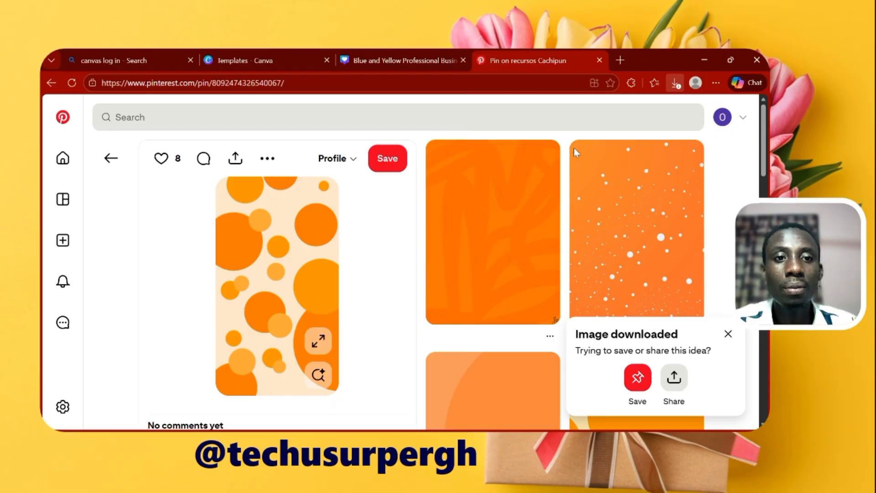
click(252, 60)
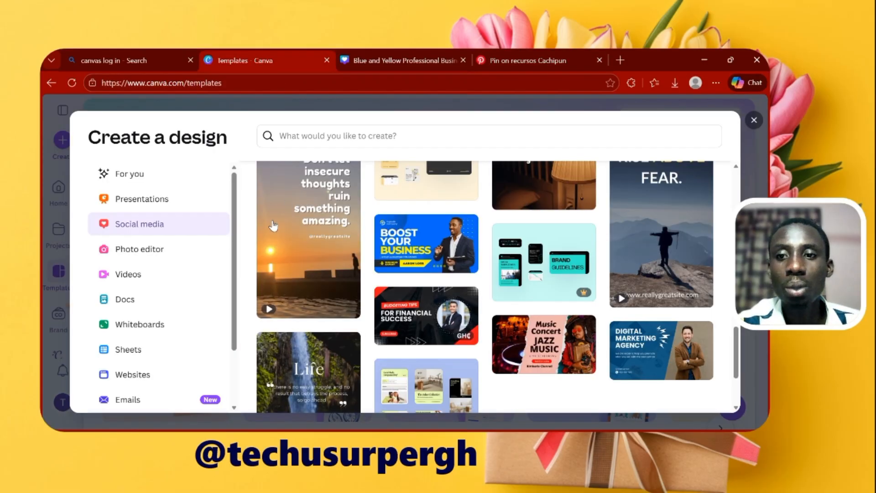
click(754, 120)
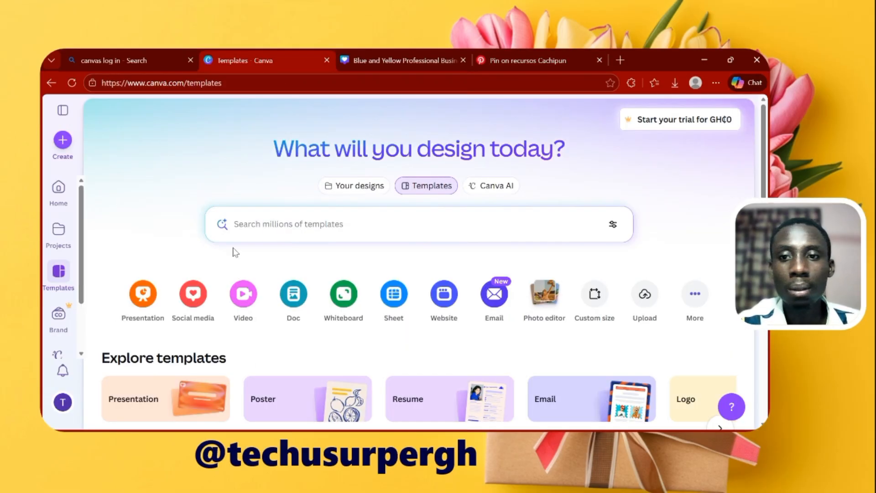
click(61, 140)
scroll(152, 249, down, 1)
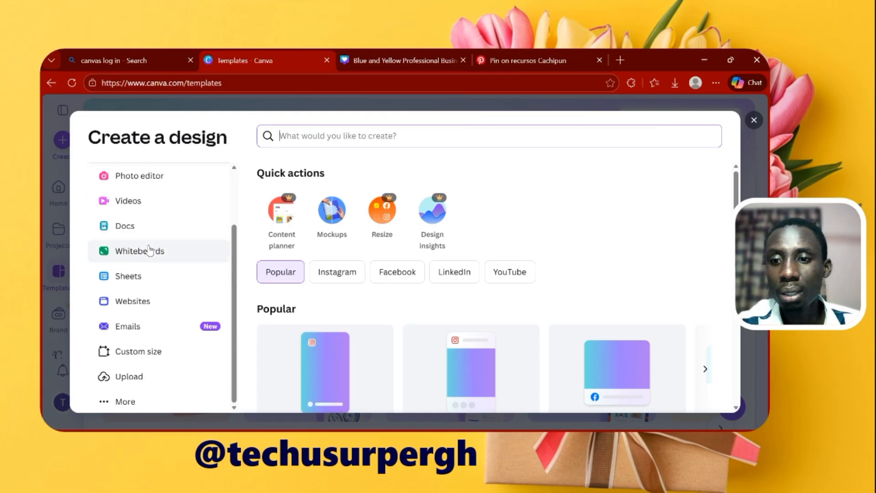
click(143, 359)
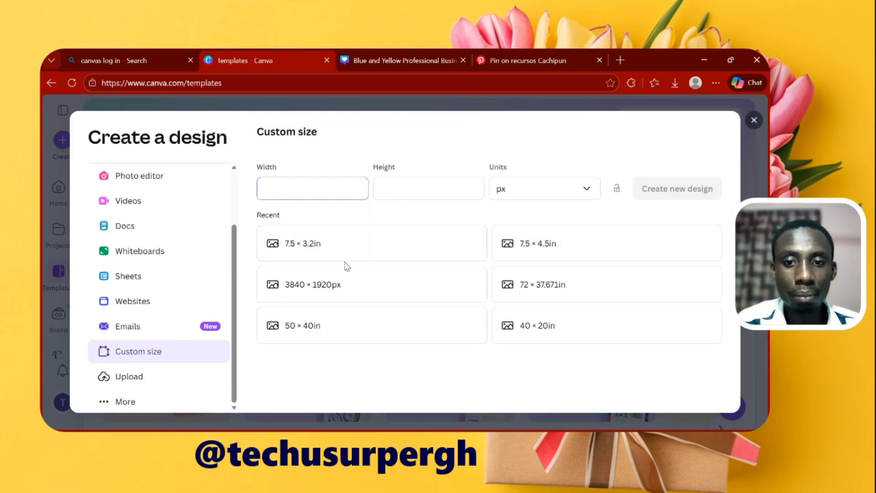
click(352, 283)
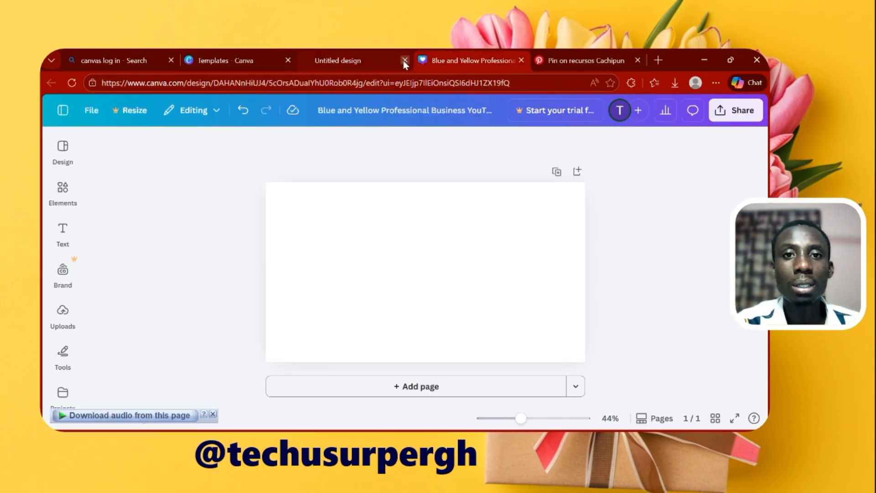
click(405, 60)
Upload the downloaded orange circles image to the existing blank design and place it on the page
click(432, 233)
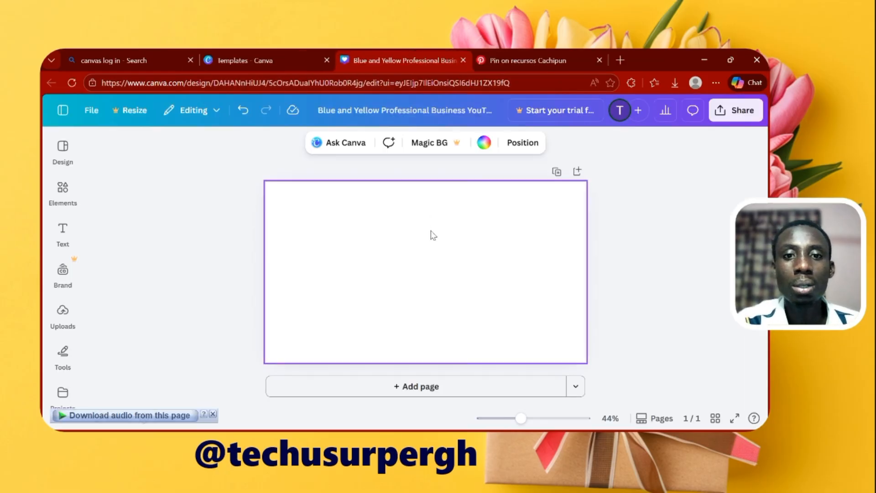
click(63, 312)
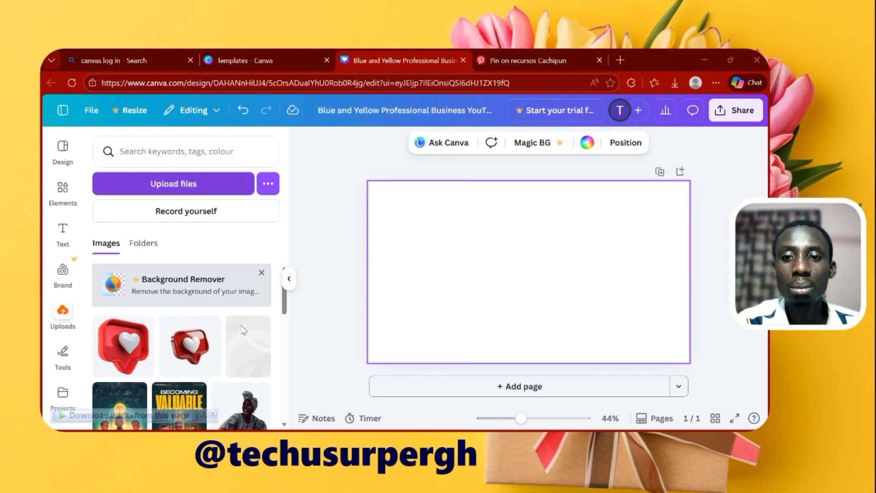
double_click(309, 301)
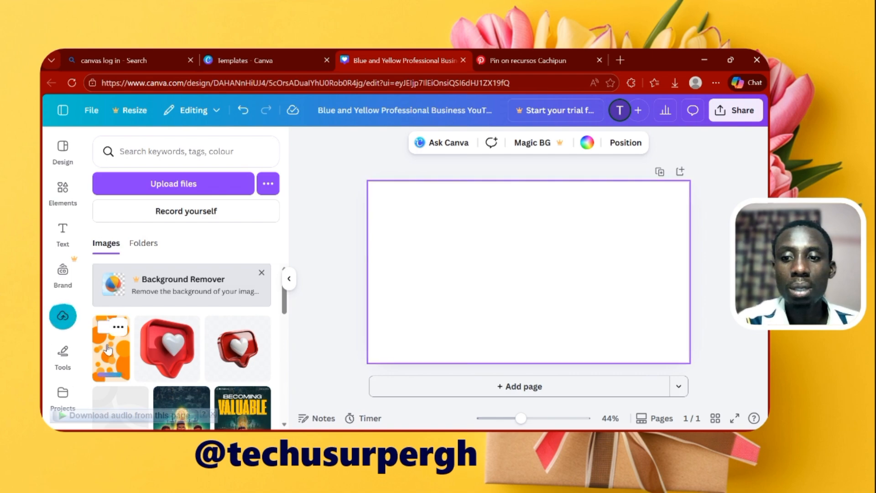
drag(108, 349, 491, 283)
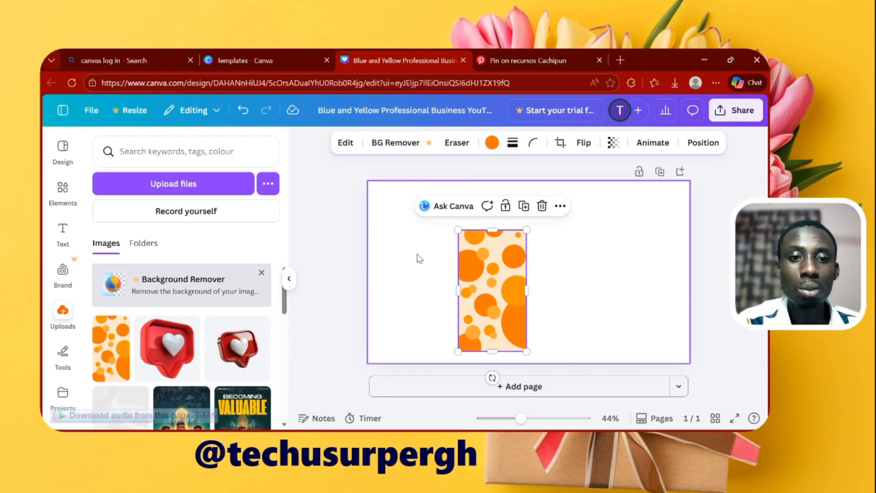
Set the orange circles image as the page background
click(288, 280)
right_click(375, 279)
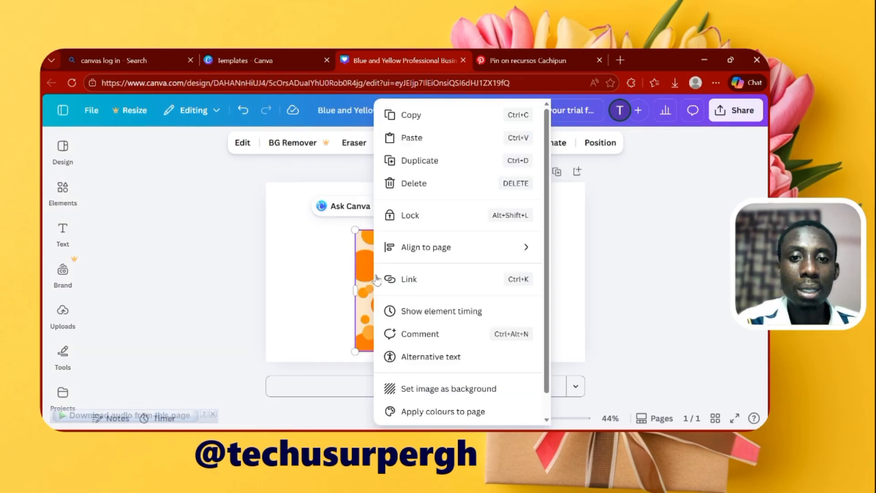
click(438, 391)
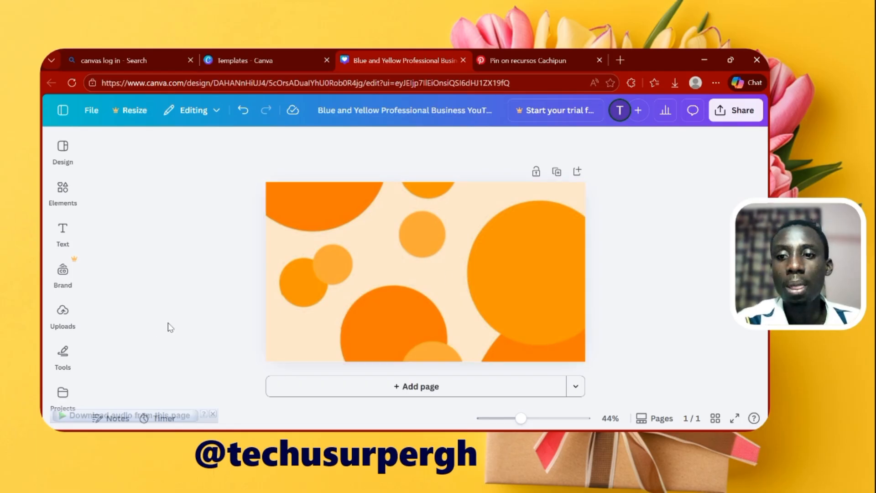
Add the uploaded cut-out photo of the dancing woman in a headwrap to the page
click(60, 313)
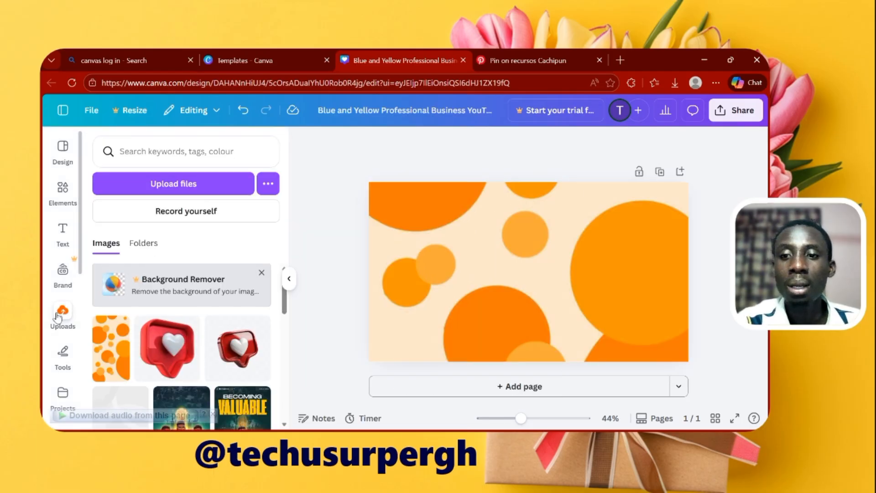
scroll(182, 325, down, 10)
scroll(182, 324, up, 5)
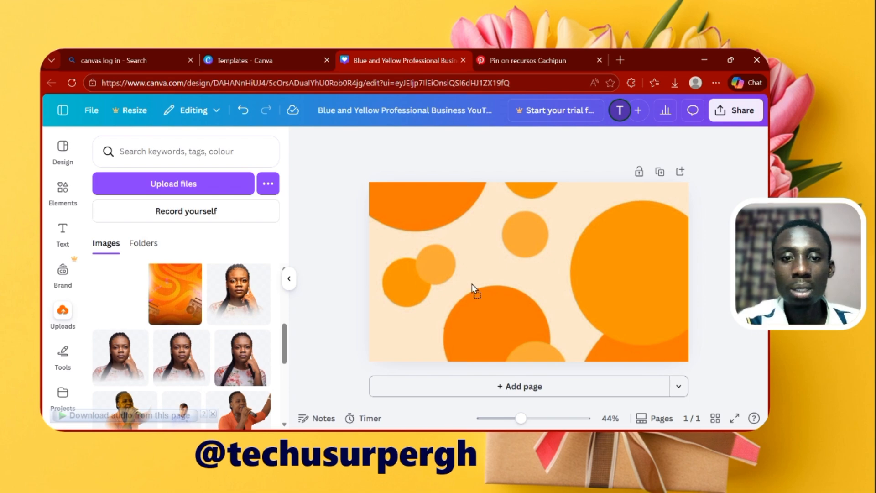
click(485, 290)
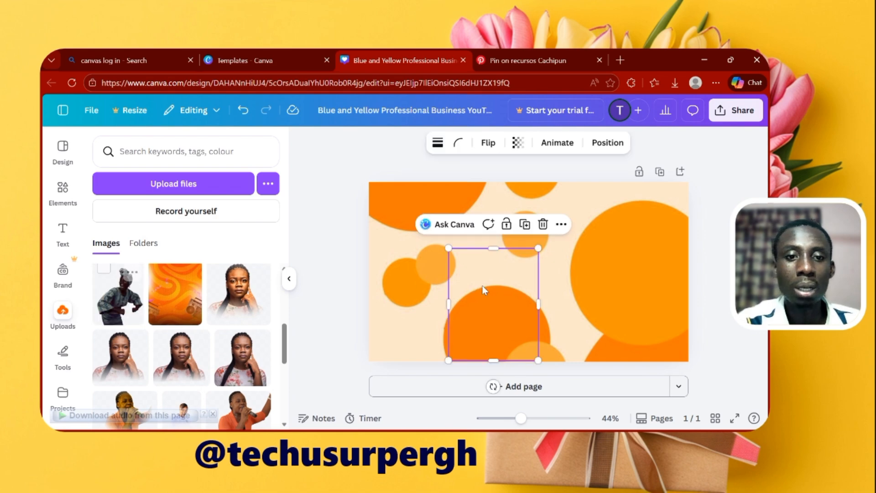
click(289, 278)
click(621, 256)
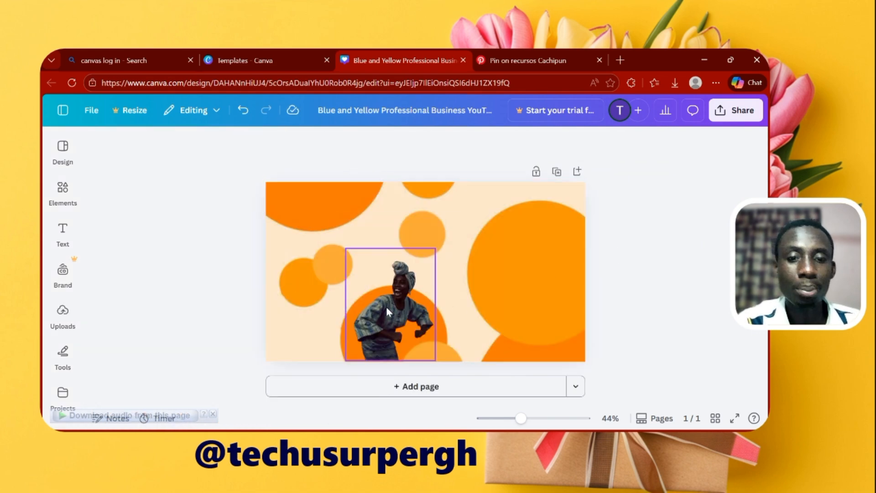
Enlarge the woman's photo to nearly the page height and position it near the middle of the page
click(434, 254)
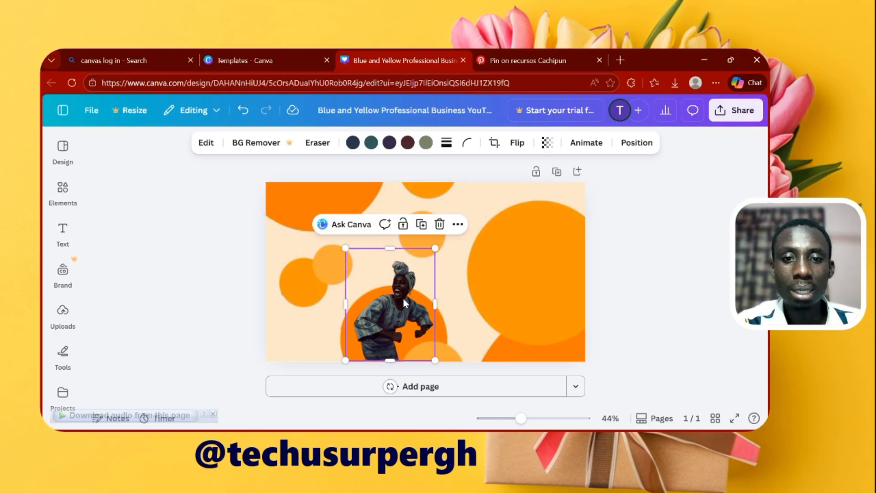
drag(435, 249, 487, 190)
drag(428, 259, 429, 277)
mouse_move(521, 418)
mouse_down()
mouse_move(578, 418)
mouse_move(524, 420)
mouse_move(530, 429)
mouse_up()
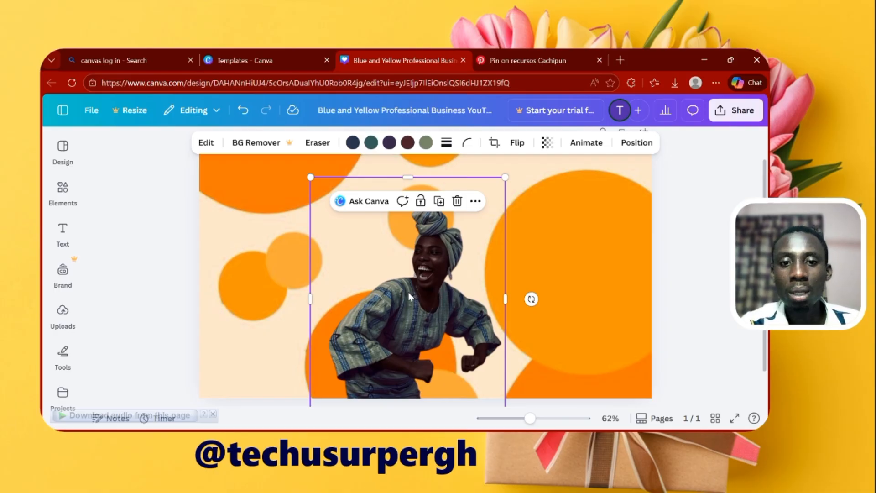
mouse_move(409, 297)
mouse_down()
mouse_move(392, 286)
mouse_move(407, 283)
mouse_up()
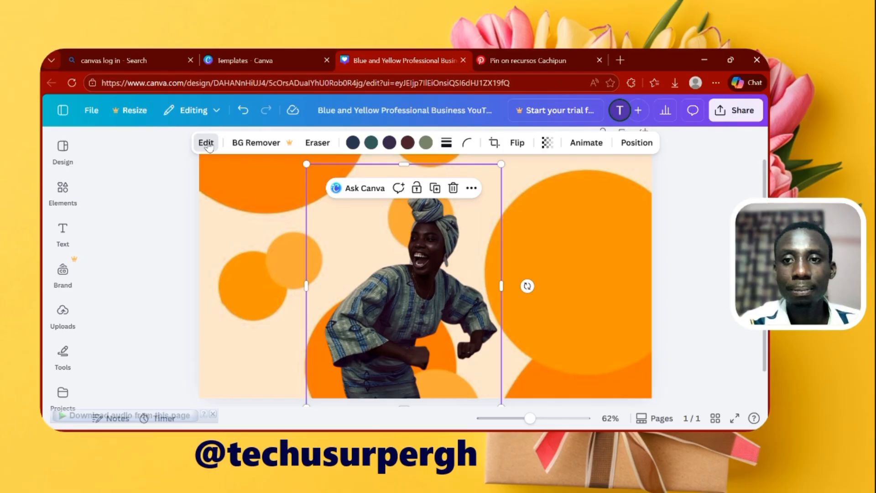
Open the Adjust settings for the woman's photo and look through the white balance, light, colour and texture options
click(207, 143)
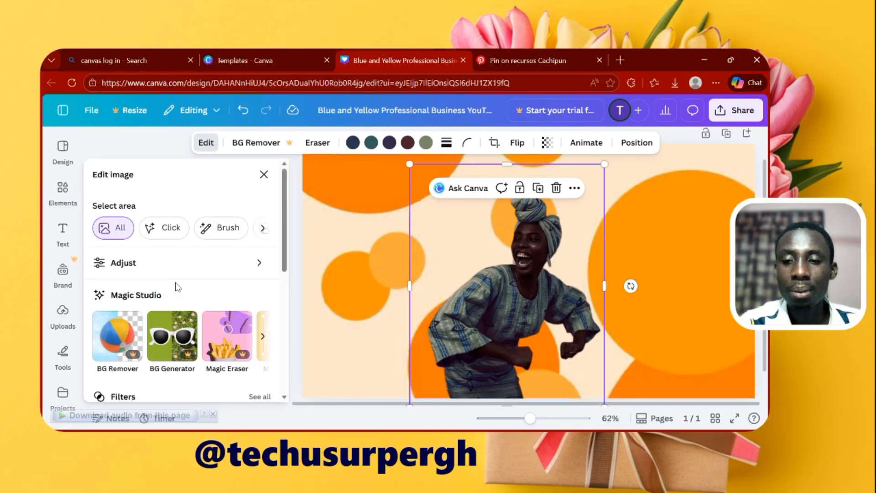
click(245, 264)
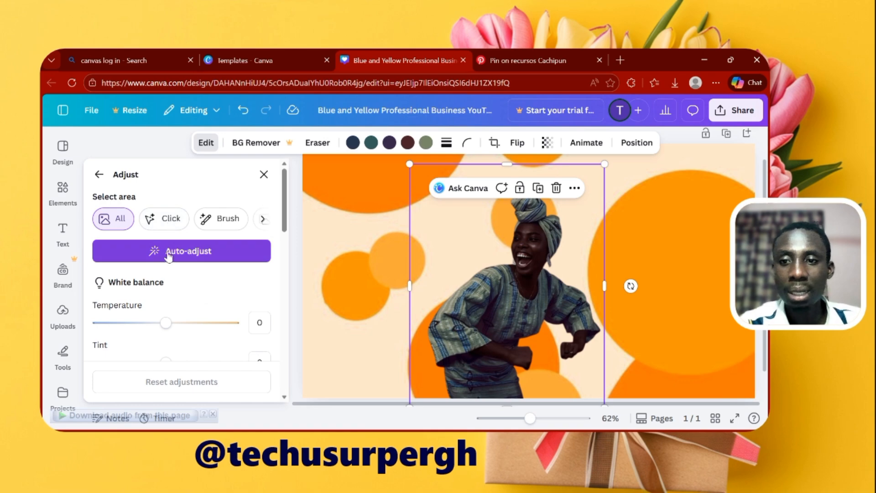
scroll(182, 273, down, 6)
scroll(187, 296, up, 8)
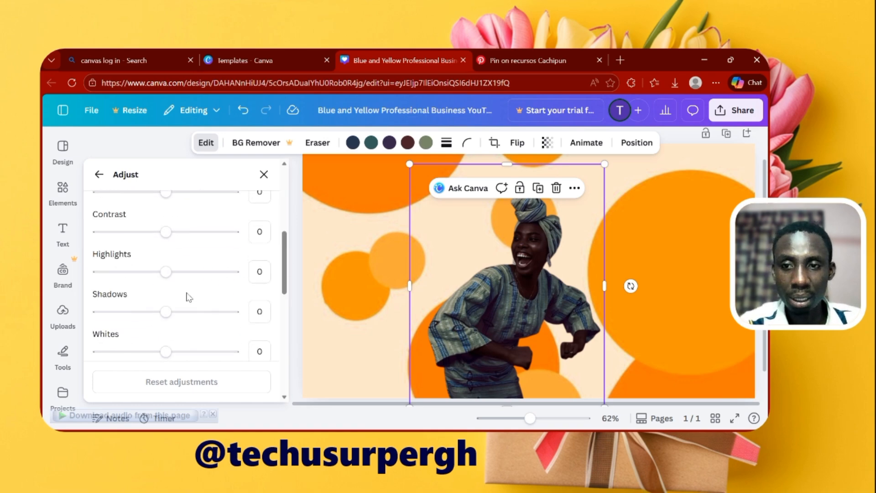
scroll(137, 274, up, 3)
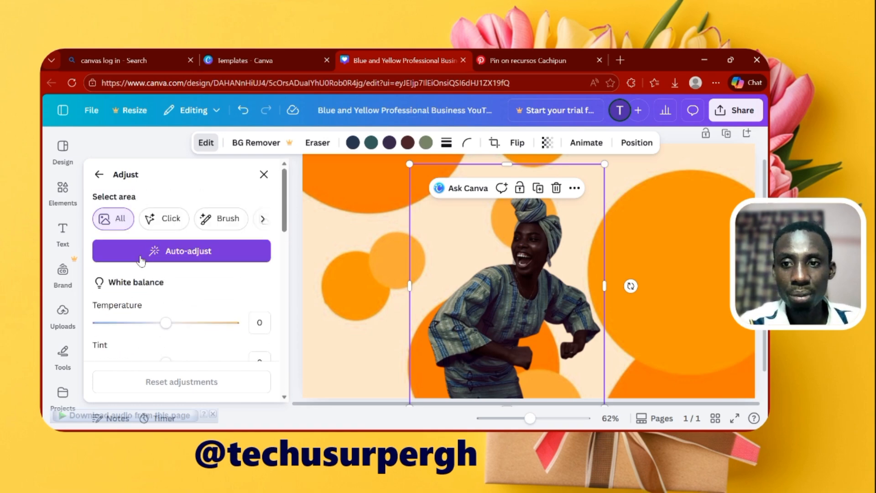
scroll(137, 267, down, 3)
scroll(156, 327, down, 1)
scroll(156, 327, down, 6)
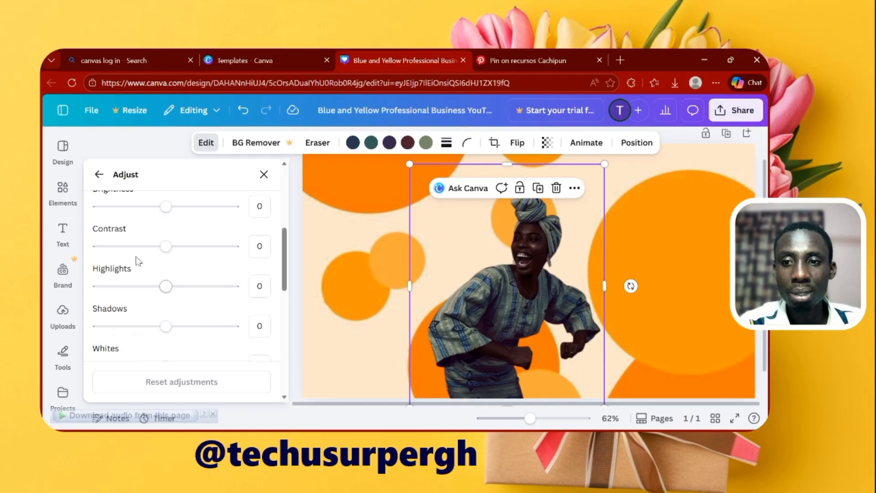
scroll(155, 258, down, 3)
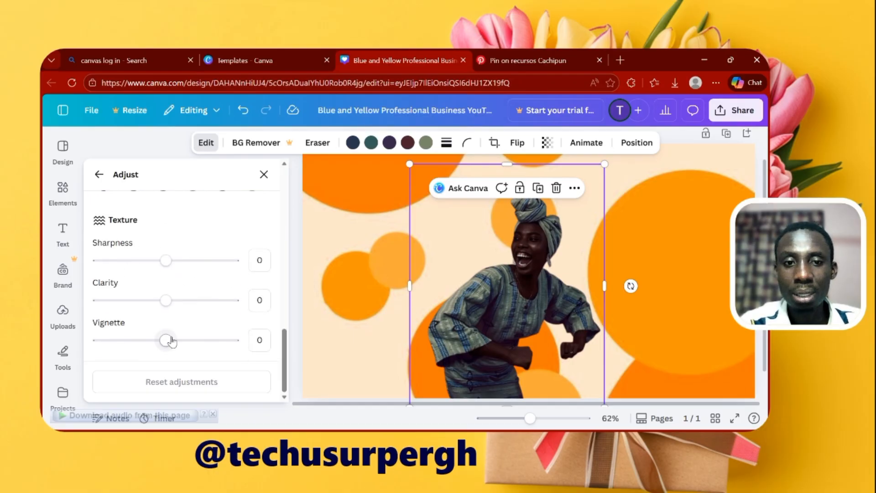
scroll(171, 341, up, 10)
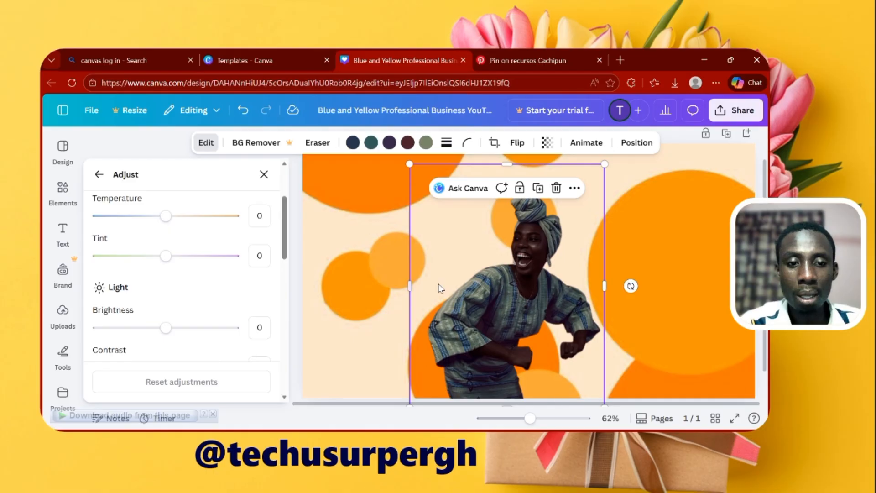
Set the photo's white balance to Temperature 81 and Tint -52
drag(529, 420, 542, 418)
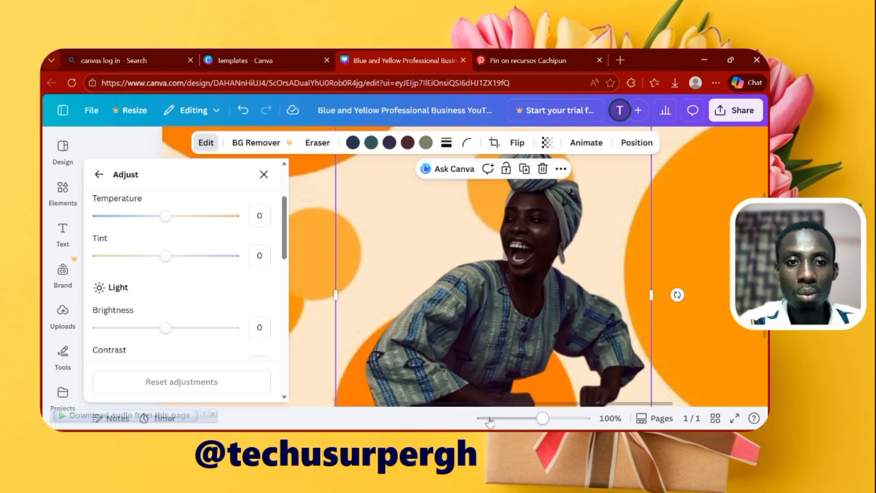
scroll(205, 298, up, 3)
scroll(203, 298, down, 1)
scroll(199, 303, up, 1)
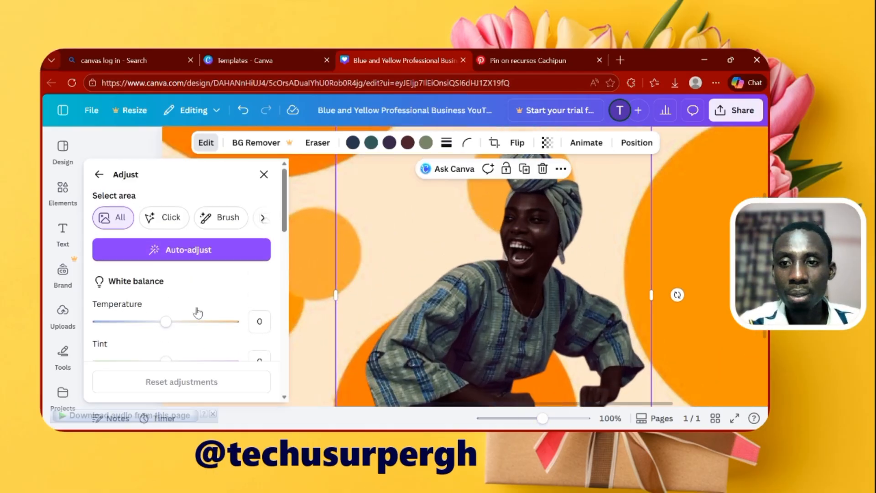
scroll(187, 296, down, 1)
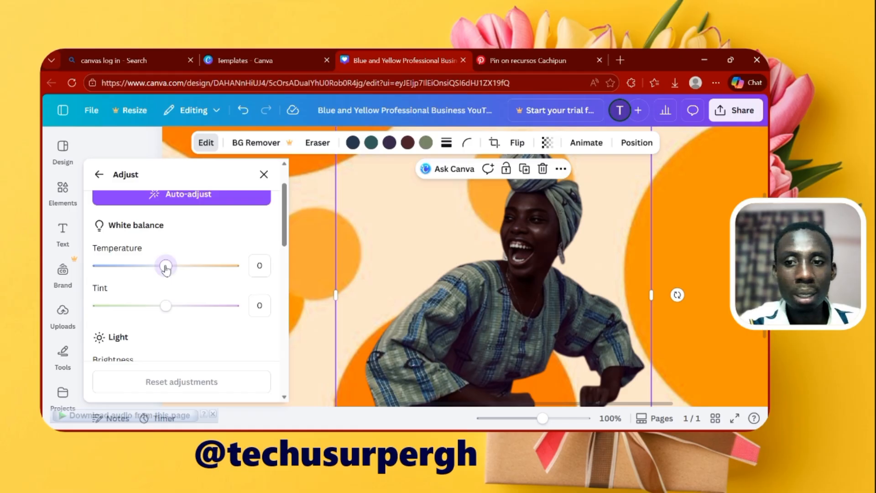
mouse_move(182, 270)
mouse_down()
mouse_move(167, 267)
mouse_move(229, 268)
mouse_move(166, 268)
mouse_move(251, 288)
mouse_move(220, 271)
mouse_up()
drag(166, 306, 280, 340)
drag(208, 321, 129, 315)
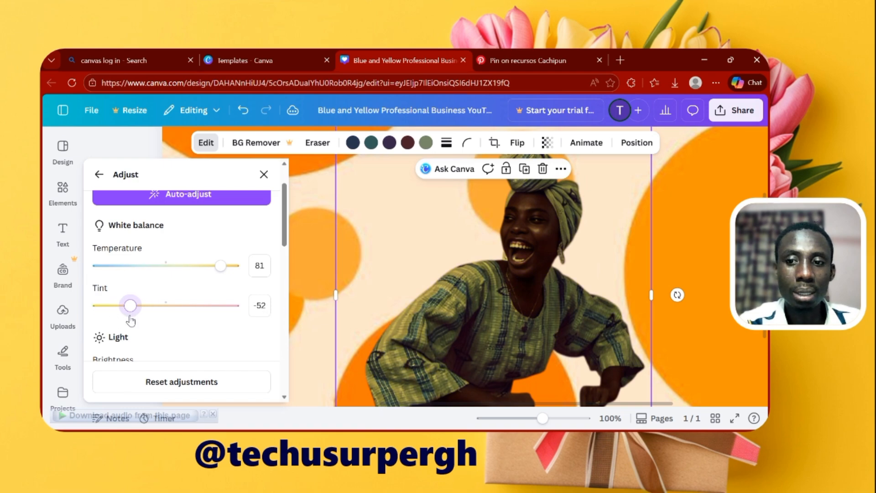
Set the photo's Brightness to 54, Contrast to -46 and Highlights to 100
scroll(157, 334, down, 2)
drag(166, 265, 203, 276)
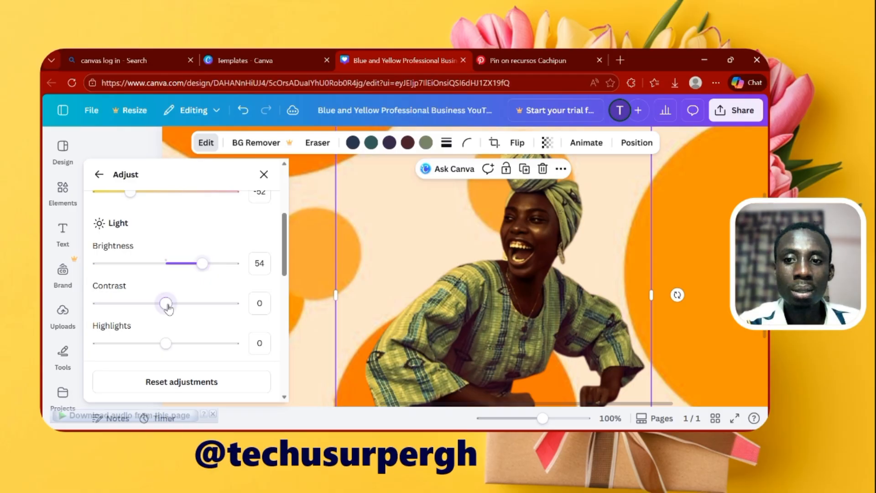
drag(166, 304, 233, 286)
scroll(134, 294, down, 2)
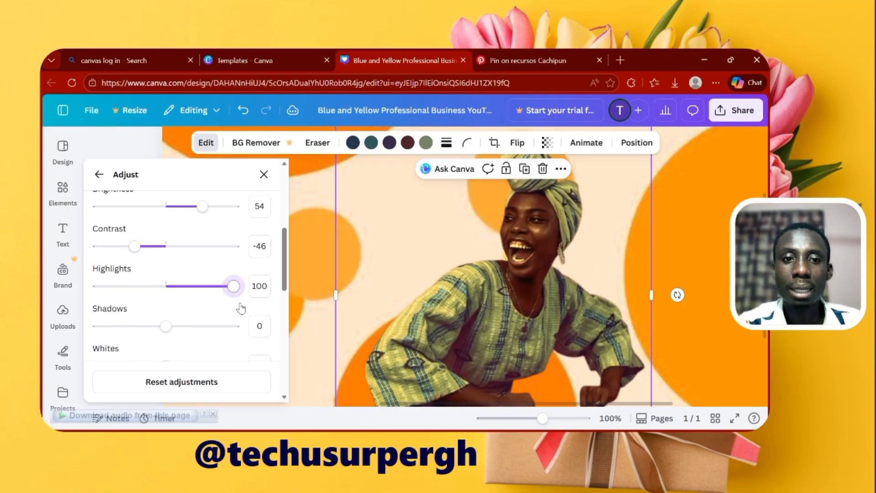
Set the photo's Shadows to 40 and Whites to 20
scroll(139, 302, down, 1)
drag(166, 270, 194, 283)
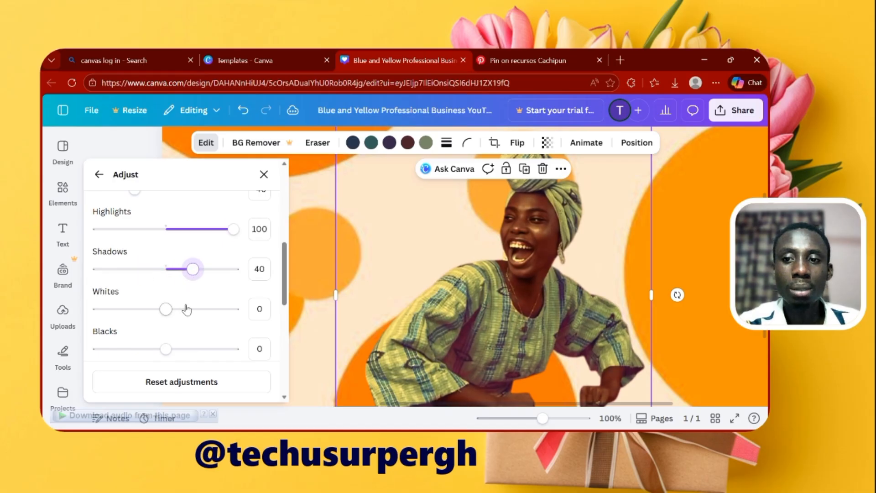
mouse_move(166, 309)
mouse_down()
mouse_move(136, 309)
mouse_move(225, 309)
mouse_move(213, 320)
mouse_move(180, 320)
mouse_up()
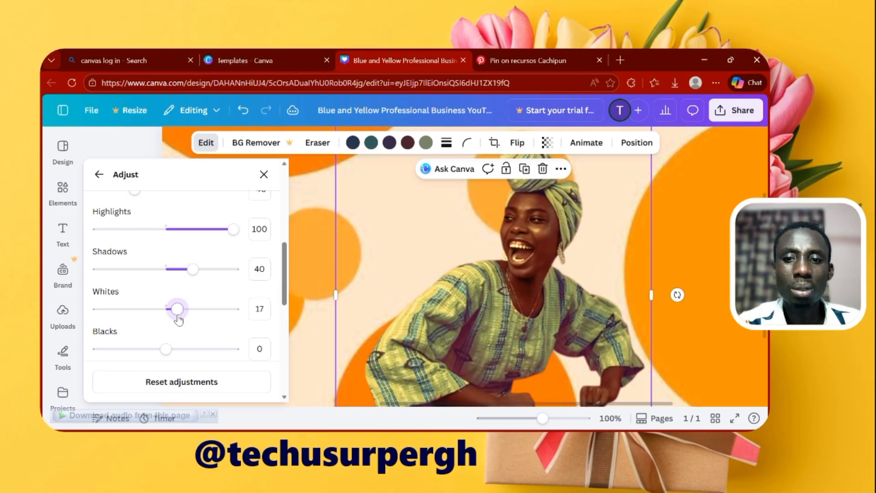
double_click(259, 307)
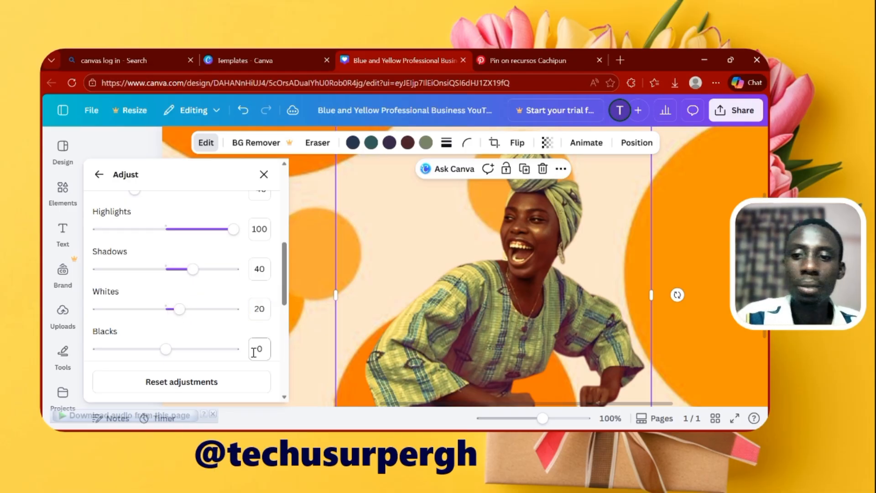
Raise the photo's Blacks slightly and set its Vibrance to 37
scroll(189, 329, down, 1)
mouse_move(166, 292)
mouse_down()
mouse_move(182, 292)
mouse_move(169, 295)
mouse_move(167, 307)
mouse_move(191, 322)
mouse_move(172, 346)
mouse_move(219, 349)
mouse_move(245, 363)
mouse_move(208, 348)
mouse_move(80, 350)
mouse_move(185, 346)
mouse_up()
scroll(174, 325, down, 1)
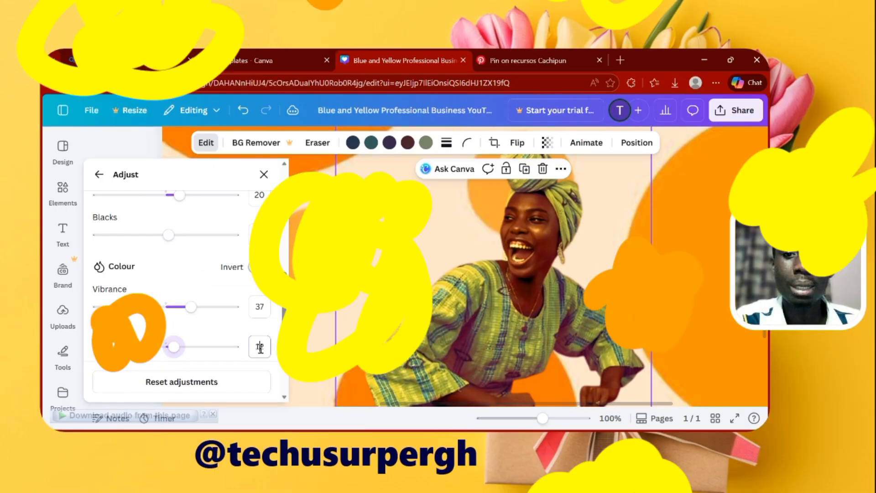
Set the photo's Saturation to 10, Sharpness to 34 and Clarity to 10, leaving Vignette at 0
click(259, 347)
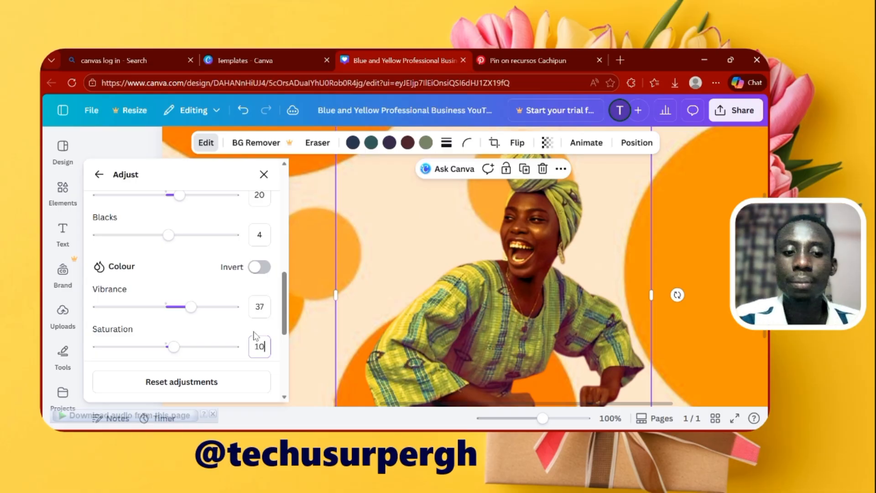
scroll(249, 339, down, 5)
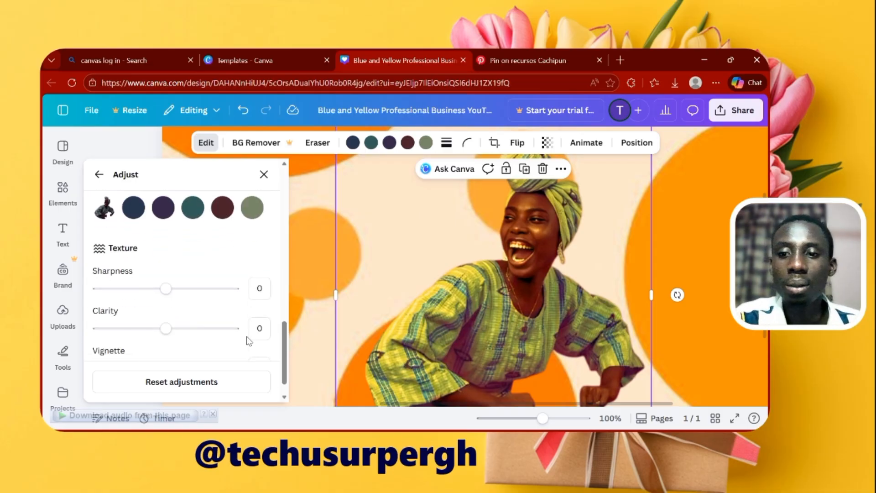
drag(167, 264, 190, 272)
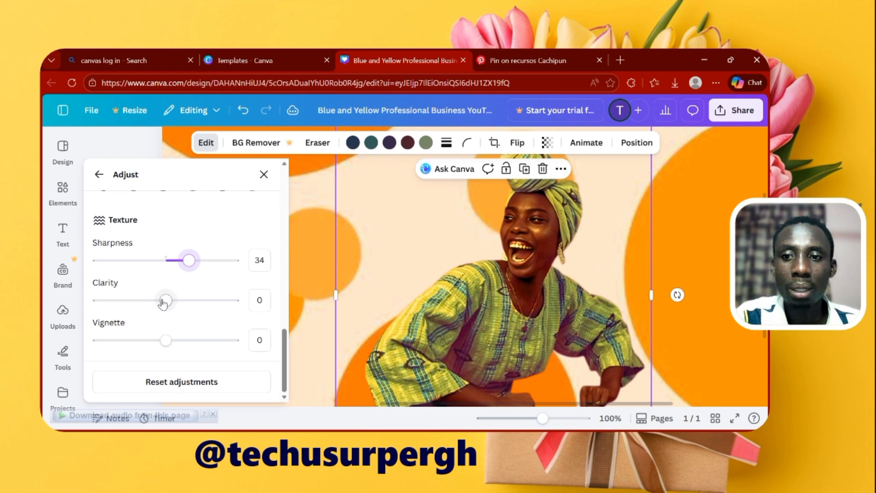
mouse_move(163, 303)
mouse_down()
mouse_move(179, 307)
mouse_move(173, 302)
mouse_up()
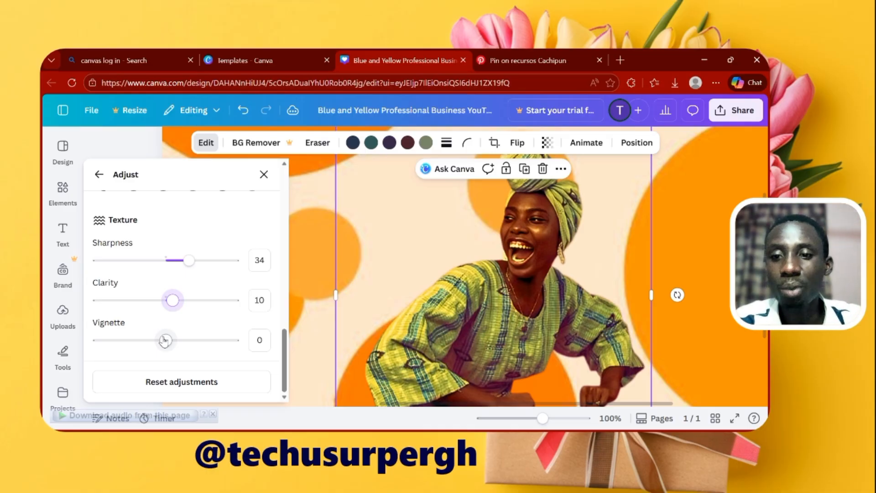
drag(164, 340, 165, 361)
click(264, 344)
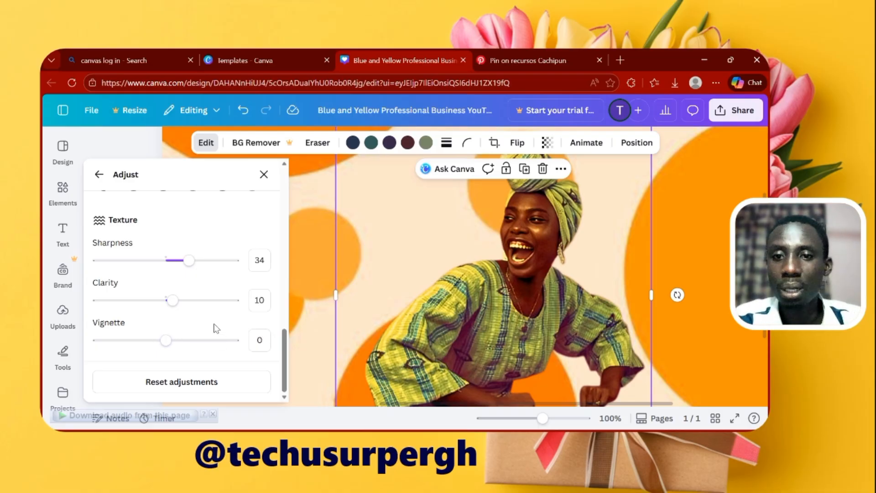
Fine-tune the photo's Brightness to 55 and its Tint to -79
scroll(214, 328, up, 10)
scroll(213, 331, down, 3)
scroll(214, 336, up, 3)
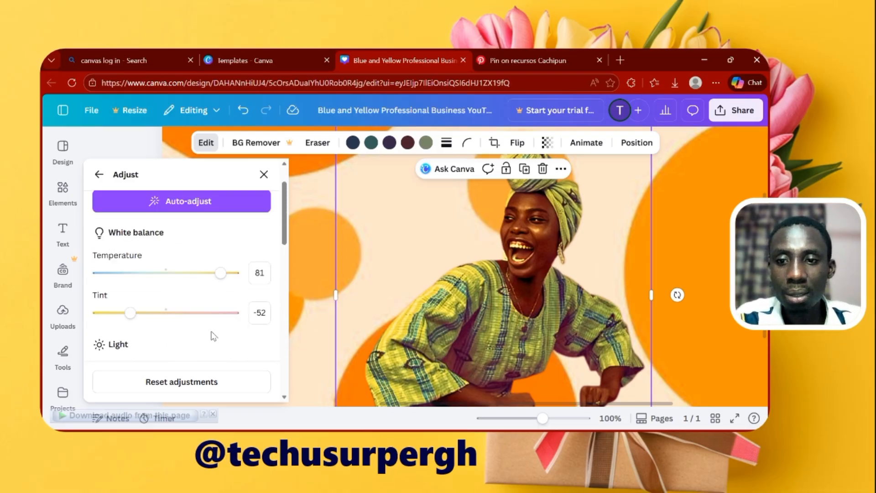
scroll(212, 336, down, 2)
mouse_move(202, 336)
mouse_down()
mouse_move(192, 335)
mouse_move(204, 337)
mouse_up()
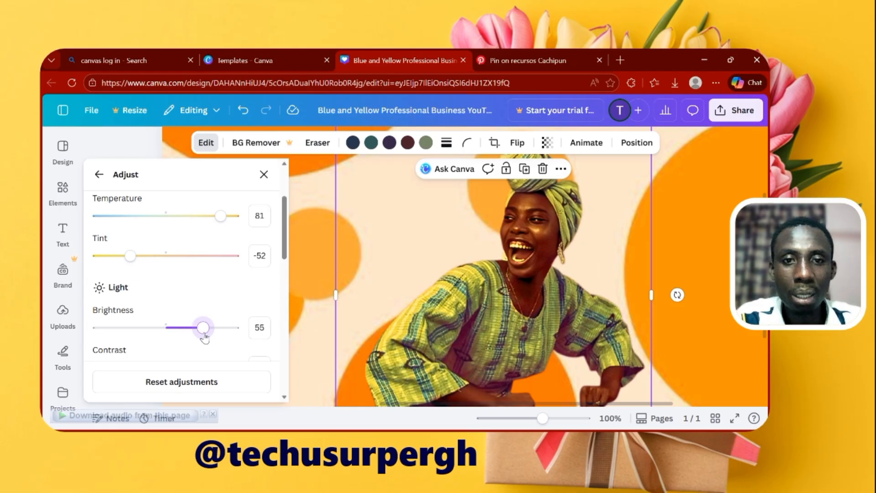
drag(132, 256, 112, 276)
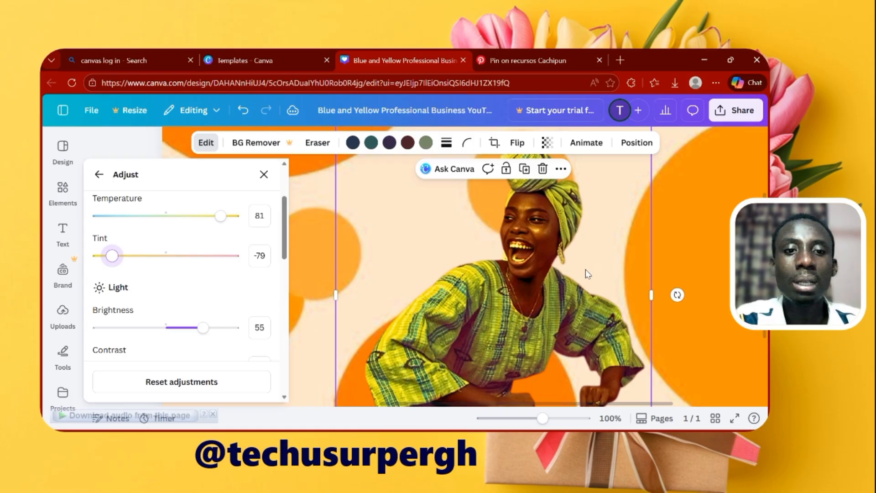
Set the photo's Shadows to 88 and raise its Whites slightly
scroll(198, 300, down, 4)
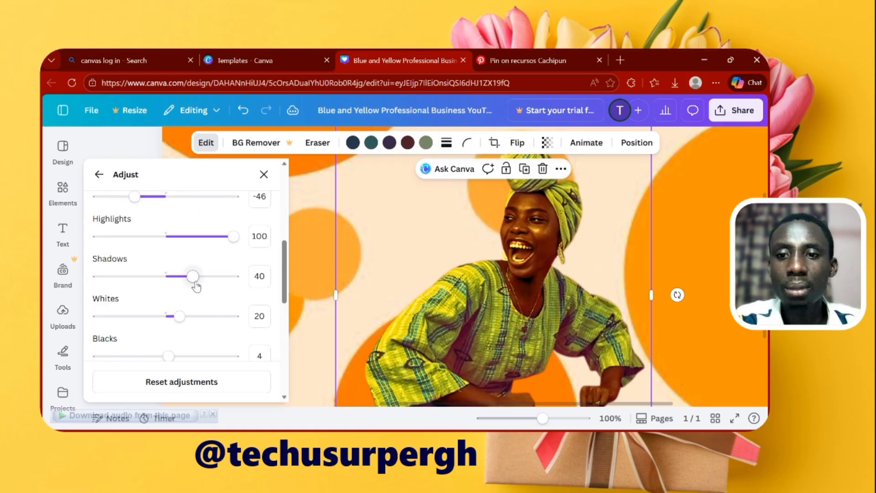
drag(196, 286, 231, 287)
mouse_move(179, 316)
mouse_down()
mouse_move(146, 320)
mouse_move(185, 317)
mouse_up()
scroll(186, 256, down, 4)
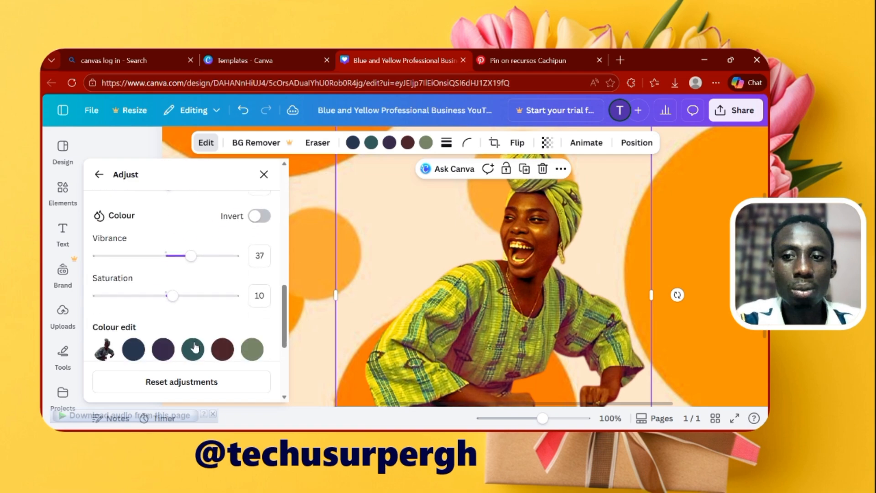
scroll(279, 255, up, 4)
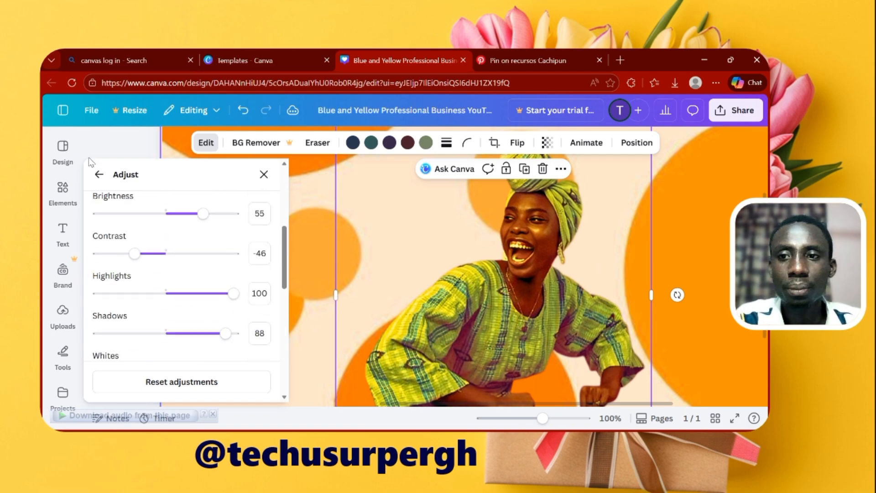
Close the image adjustments, show the whole page at 48% zoom and select the woman's photo
click(100, 175)
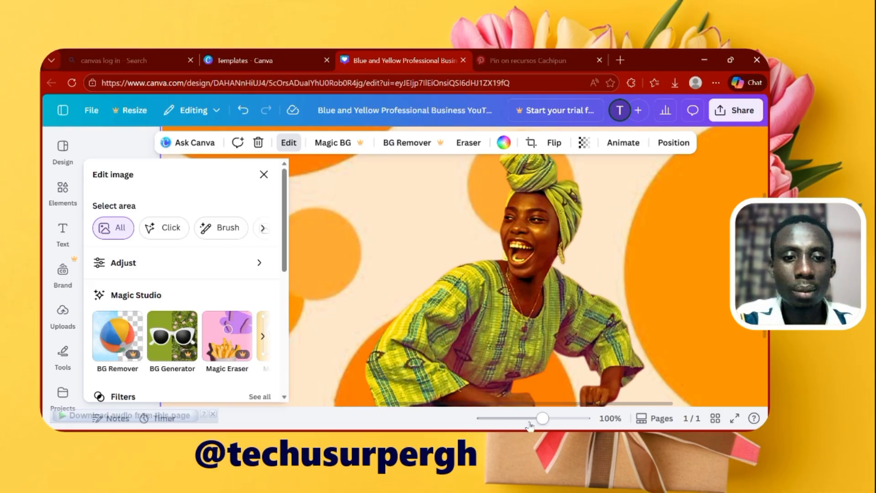
drag(542, 418, 523, 418)
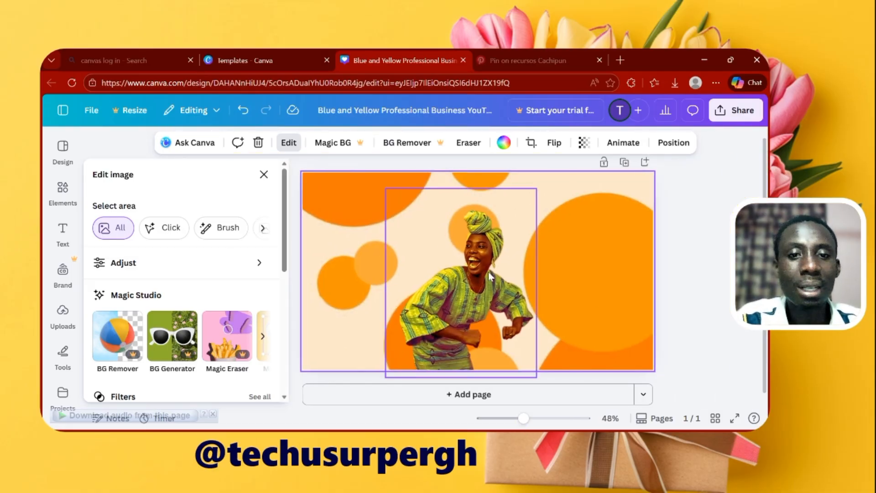
click(699, 264)
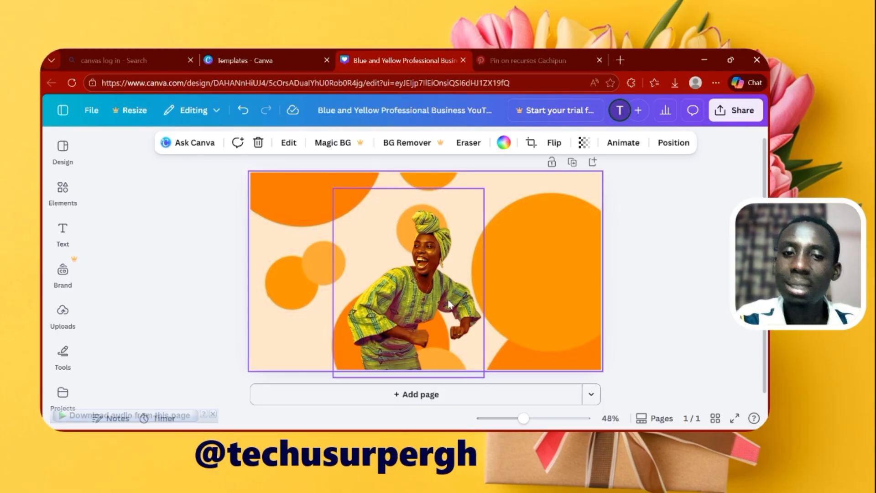
click(425, 288)
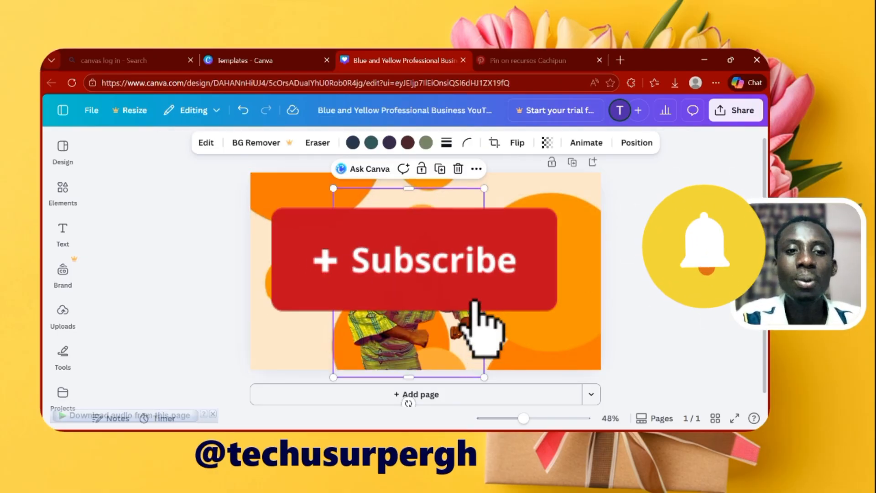